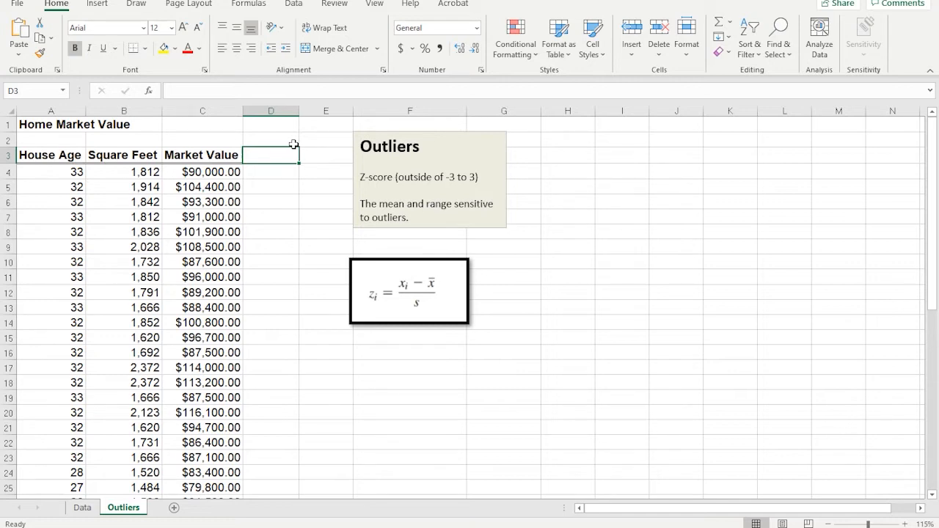
pyautogui.moveTo(228, 175); pyautogui.dragTo(235, 307)
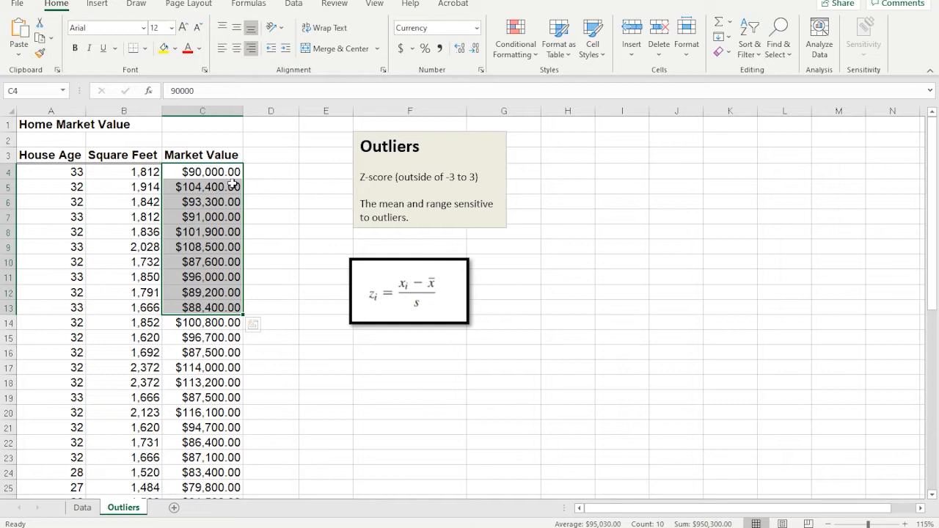
pyautogui.click(472, 178)
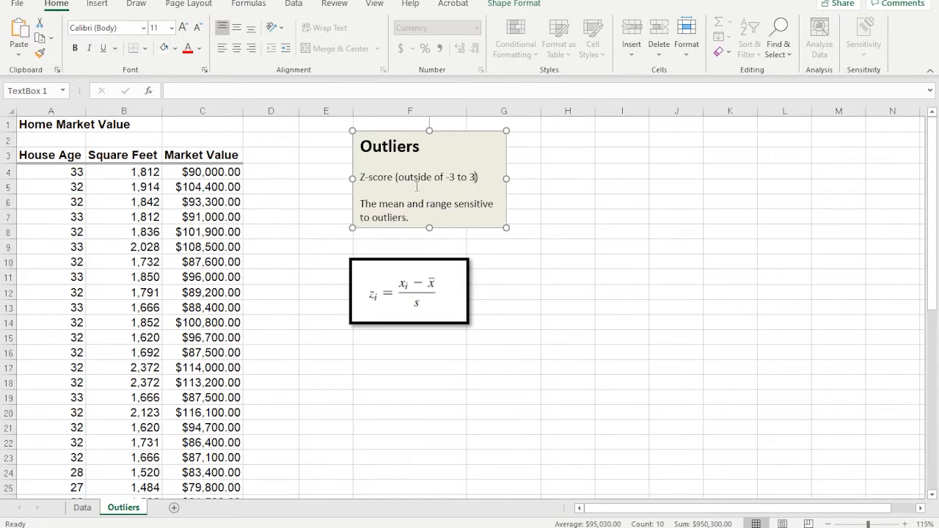
pyautogui.click(261, 187)
# - Move the z-score formula picture slightly up and to the right, closer beneath the Outliers note
pyautogui.moveTo(381, 287); pyautogui.dragTo(398, 276)
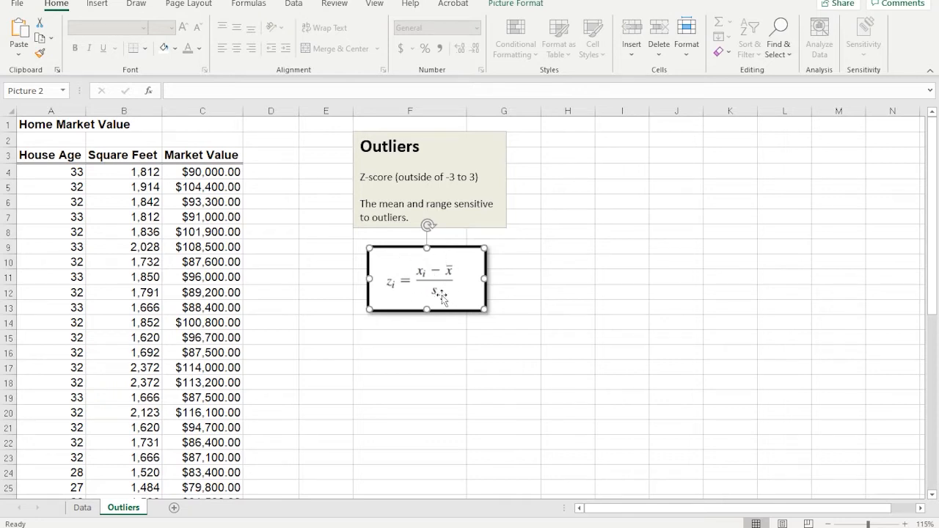
pyautogui.click(310, 274)
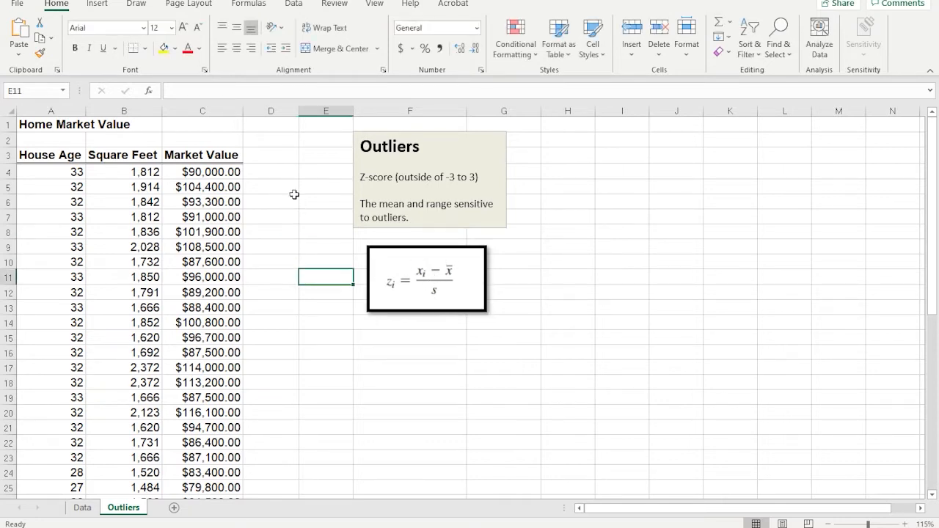
# - Add the column header z-Score in cell D3, beside Market Value
pyautogui.click(291, 190)
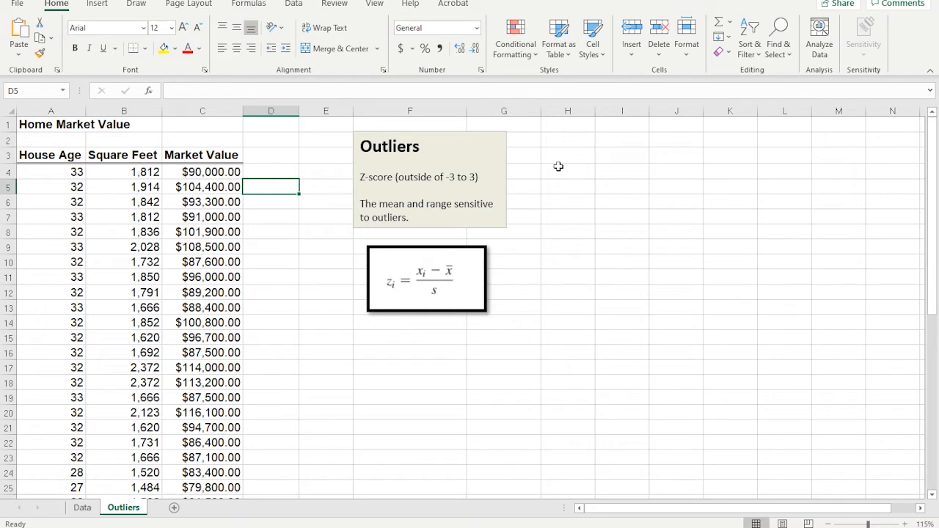
pyautogui.click(271, 169)
pyautogui.click(294, 161)
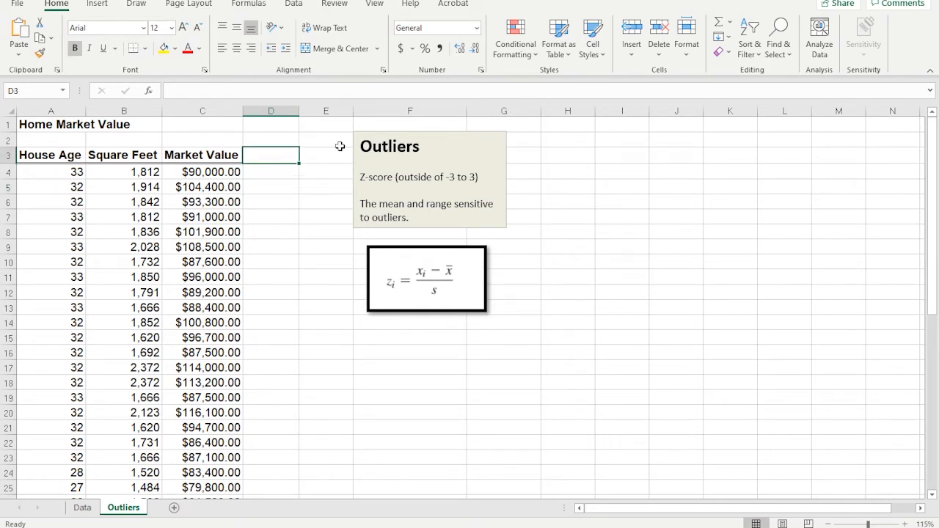
pyautogui.write('z-Score')
pyautogui.press('Return')
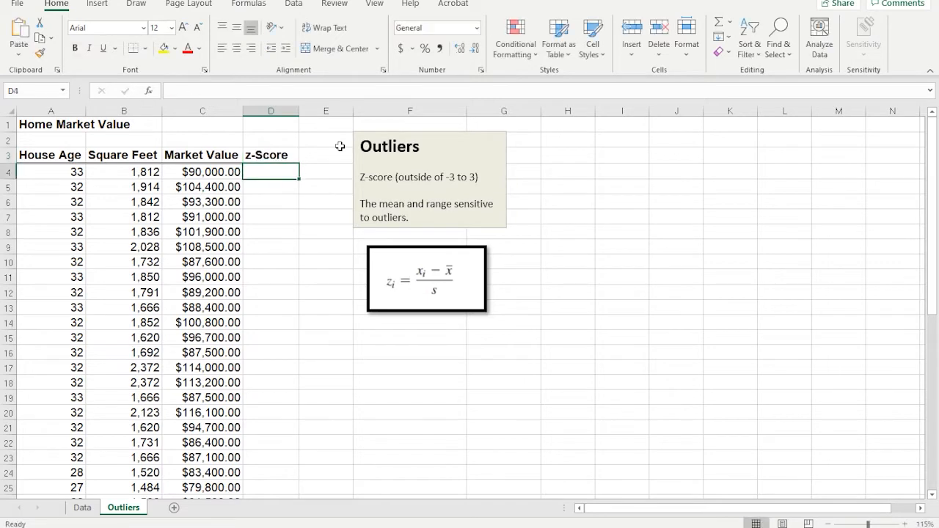
pyautogui.write('=')
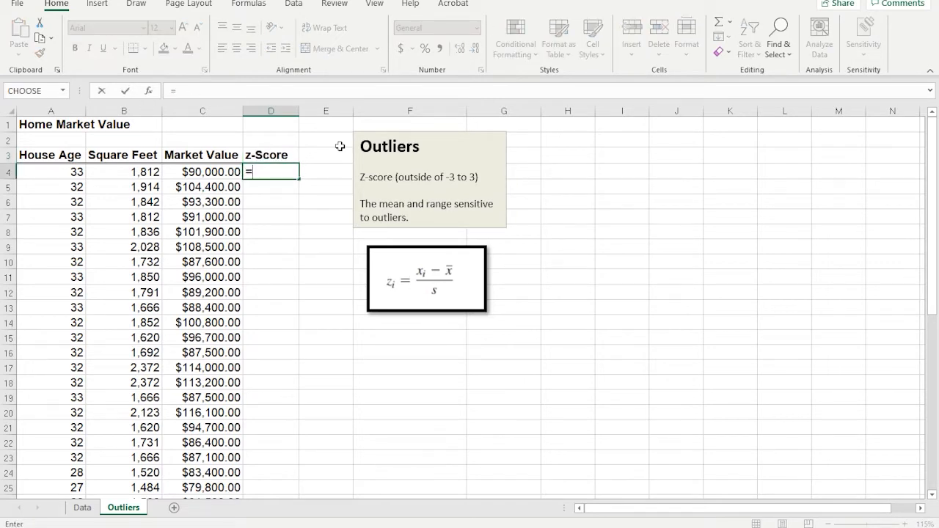
pyautogui.write('st')
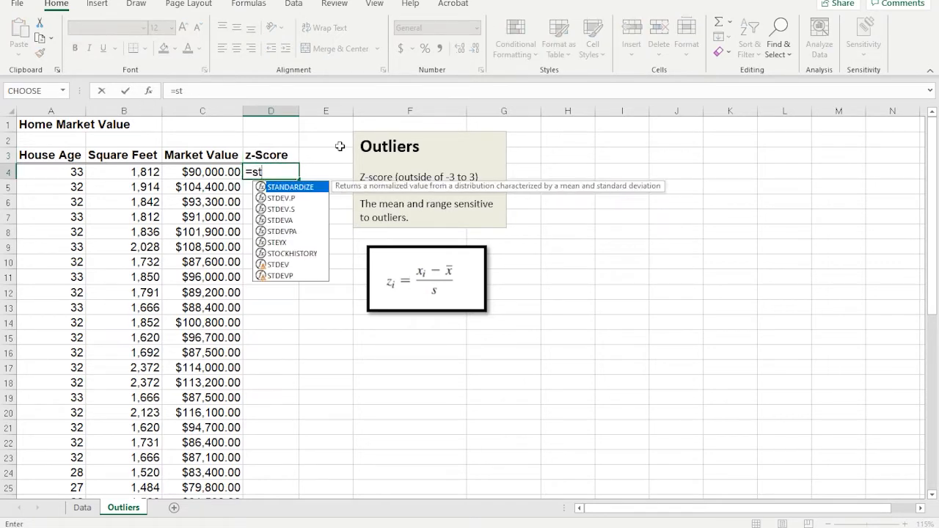
pyautogui.press('Tab')
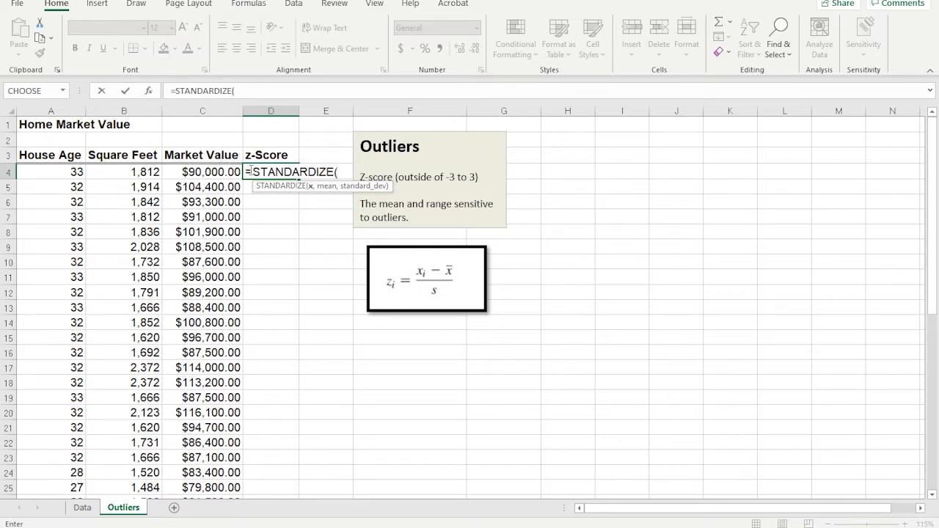
pyautogui.press('Escape')
pyautogui.click(262, 203)
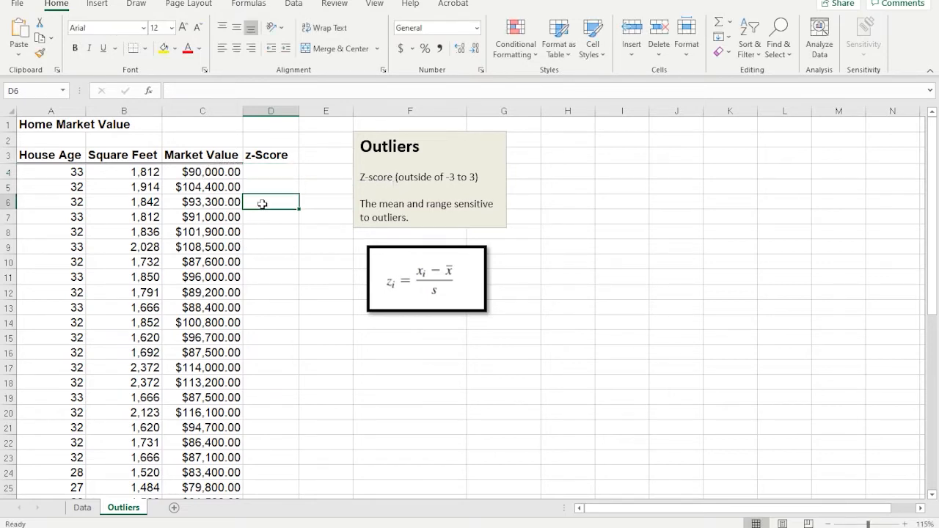
# - Examine the Mean and Standard Deviation formulas for square feet and market value in rows 46 and 47
pyautogui.hotkey('ctrl', 'Down')
pyautogui.press('Left')
pyautogui.hotkey('ctrl', 'Up')
pyautogui.press('Down')
pyautogui.press('Down')
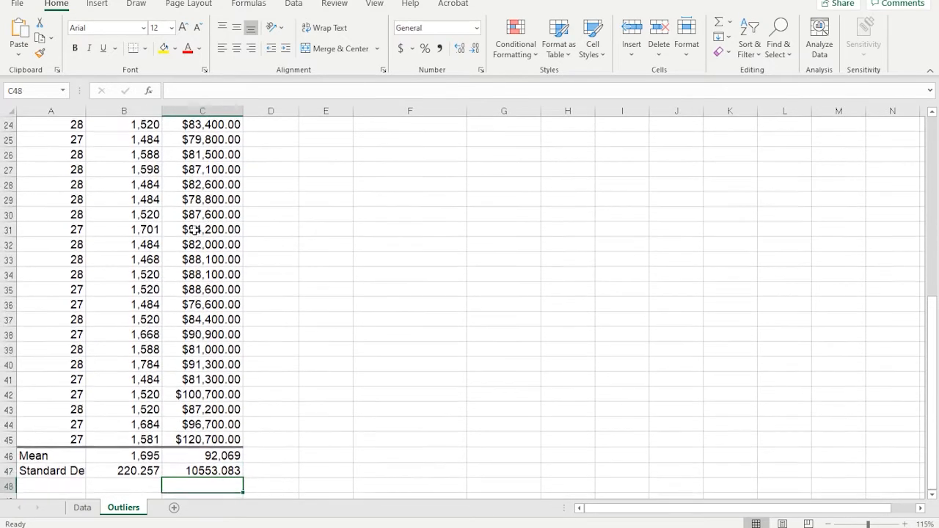
pyautogui.press('Up')
pyautogui.press('Up')
pyautogui.press('Left')
pyautogui.press('Left')
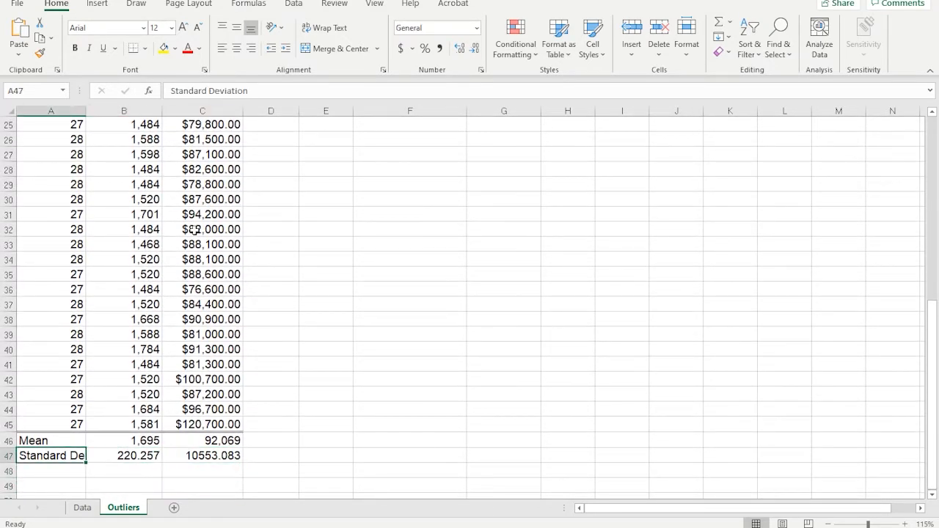
pyautogui.press('Up')
pyautogui.press('Right')
pyautogui.press('Right')
pyautogui.press('Left')
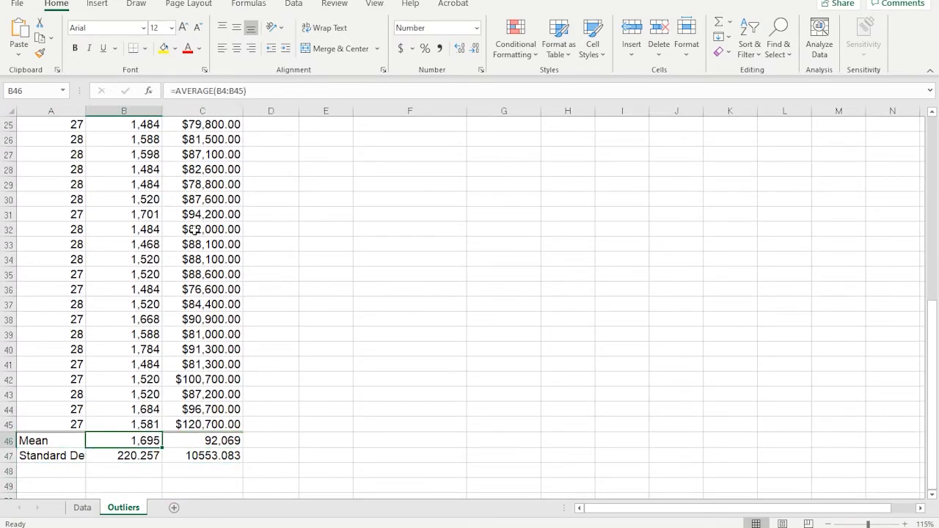
pyautogui.press('Down')
pyautogui.press('Left')
pyautogui.press('Right')
pyautogui.press('Right')
pyautogui.press('Left')
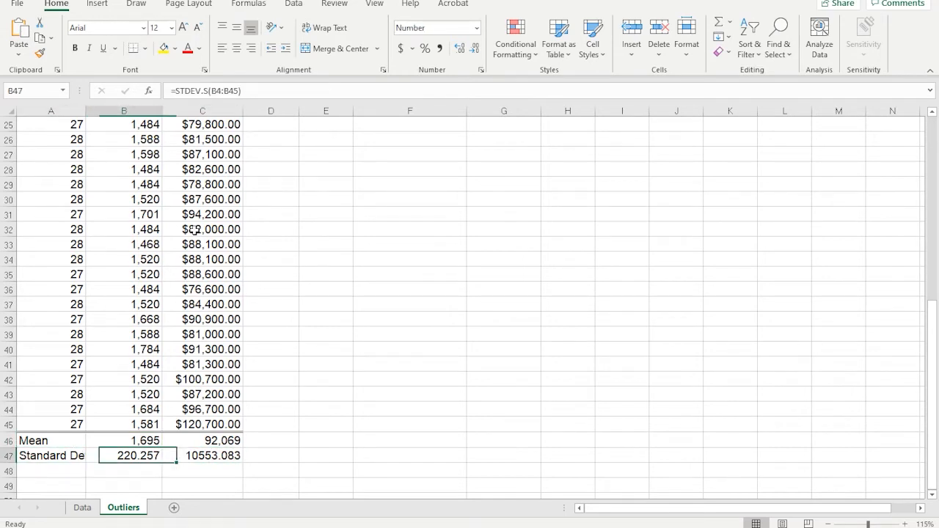
pyautogui.press('Left')
pyautogui.press('Right')
pyautogui.press('Right')
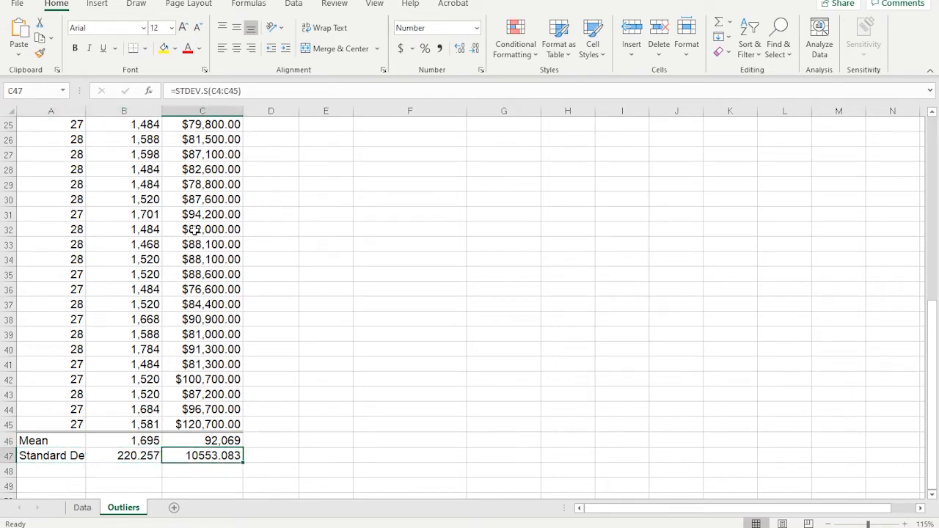
pyautogui.press('Up')
pyautogui.press('Up')
pyautogui.press('Down')
pyautogui.press('Down')
pyautogui.click(202, 111)
pyautogui.moveTo(937, 396)
pyautogui.mouseDown()
pyautogui.moveTo(936, 203)
pyautogui.moveTo(937, 396)
pyautogui.mouseUp()
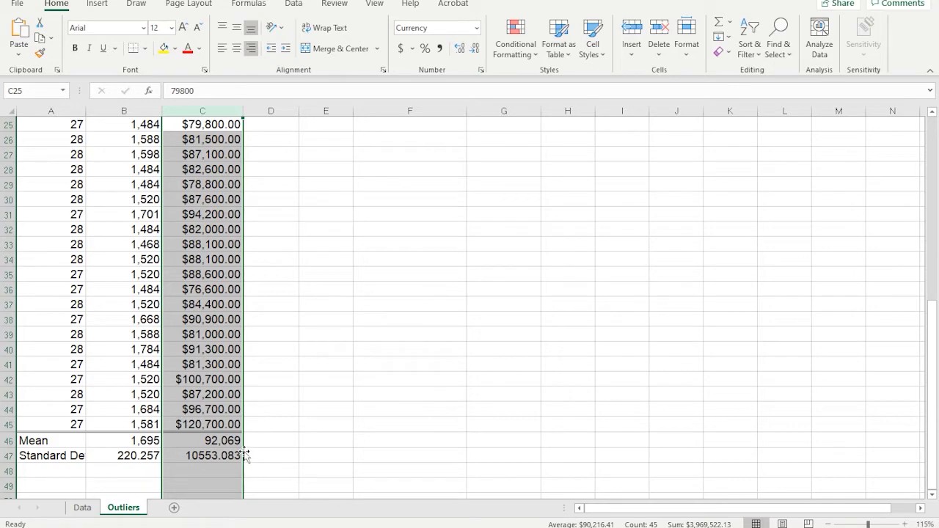
pyautogui.click(226, 443)
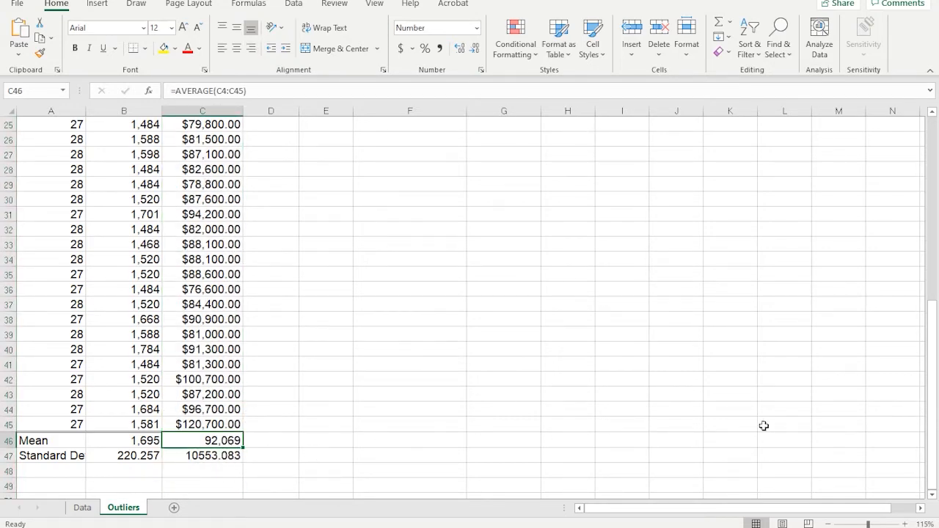
# - Start a STANDARDIZE formula in D4 with C4 as the x value and the absolute reference $C$46 as the mean
pyautogui.moveTo(925, 385); pyautogui.dragTo(916, 199)
pyautogui.click(276, 170)
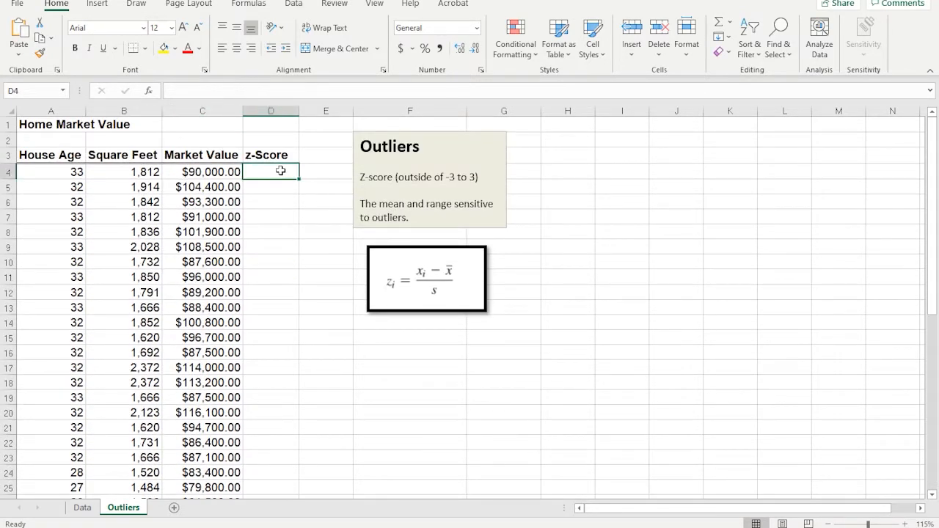
pyautogui.write('=s')
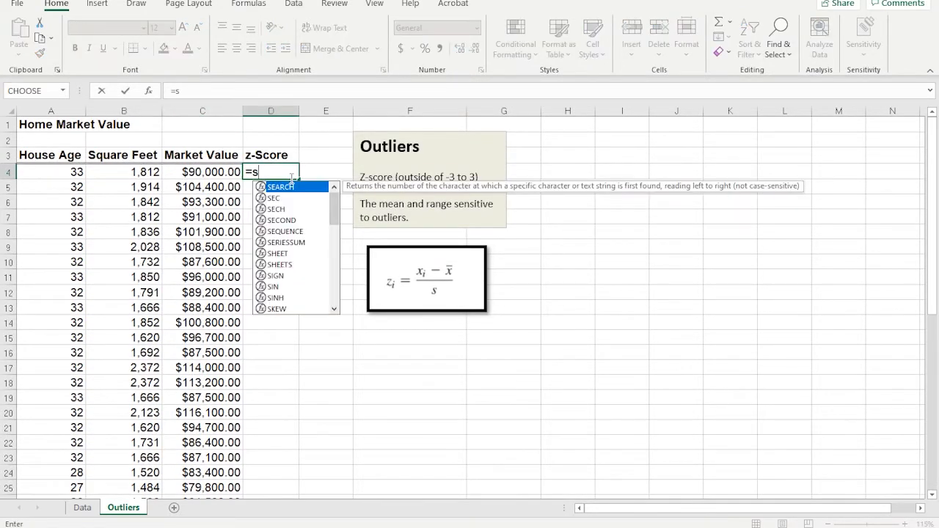
pyautogui.write('t')
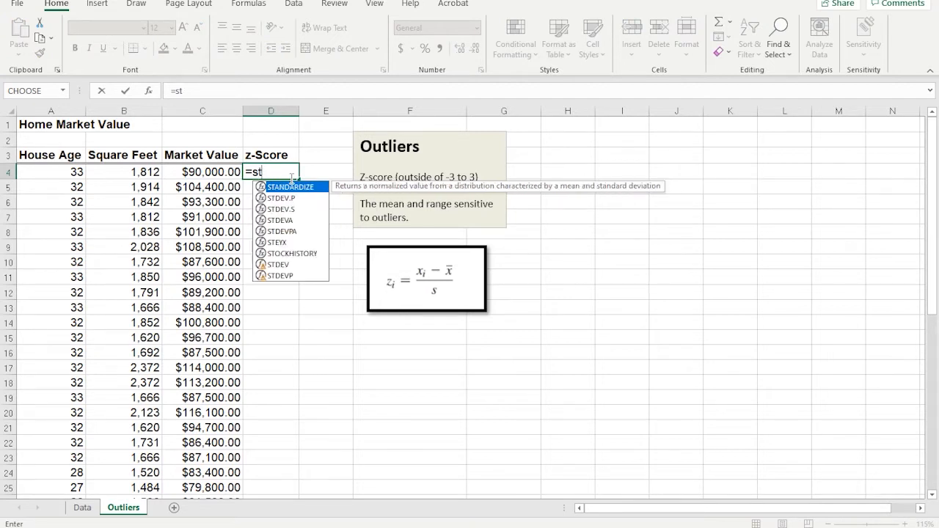
pyautogui.press('Tab')
pyautogui.click(220, 171)
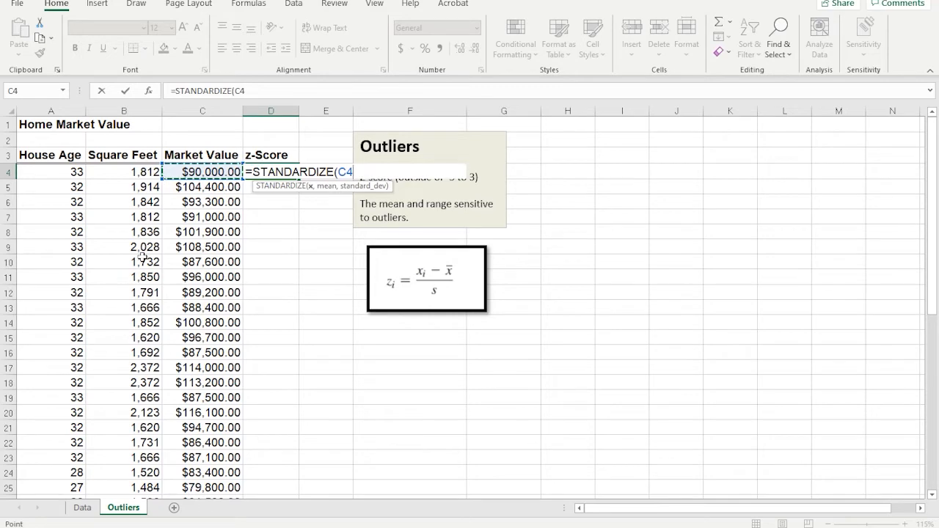
pyautogui.write(',')
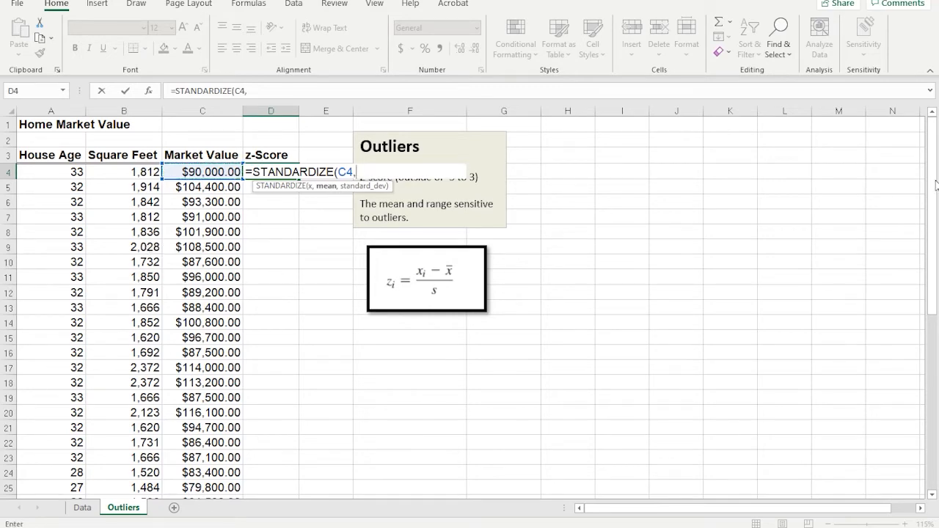
pyautogui.moveTo(933, 180); pyautogui.dragTo(930, 408)
pyautogui.click(228, 471)
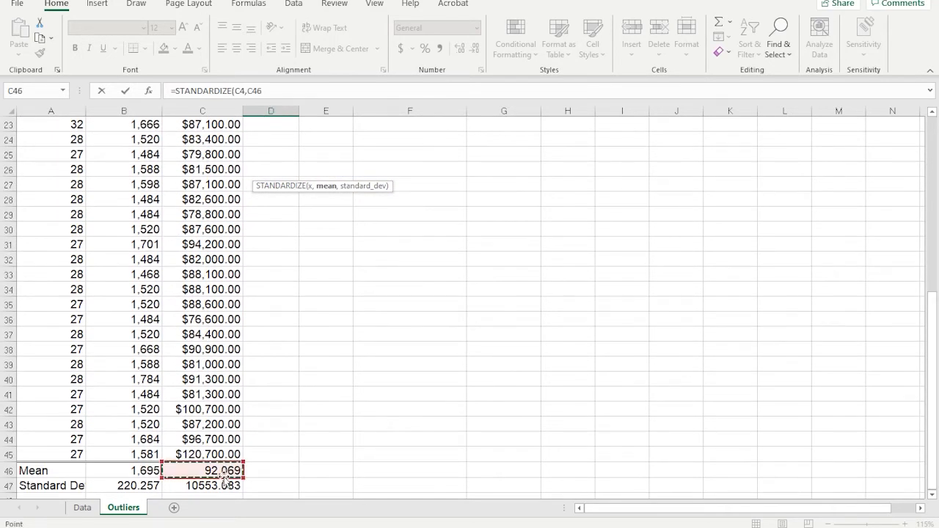
pyautogui.moveTo(207, 527)
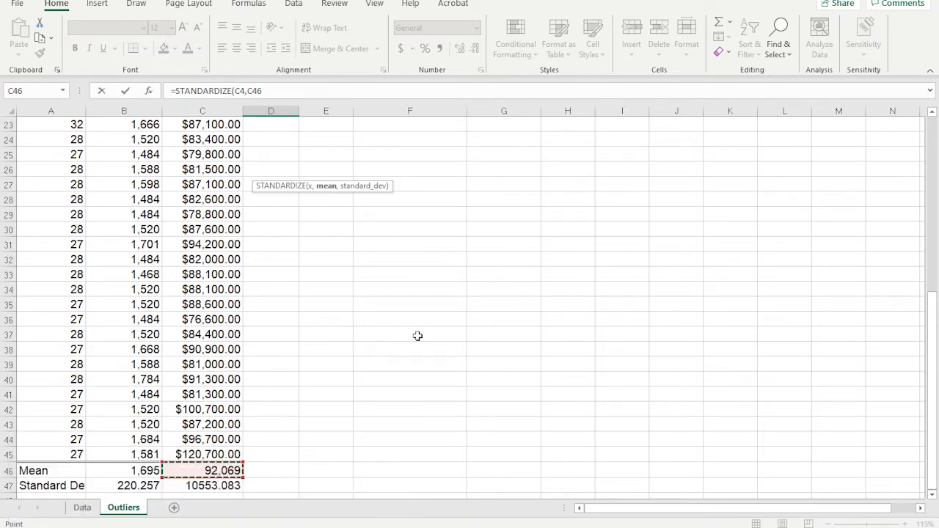
pyautogui.press('Return')
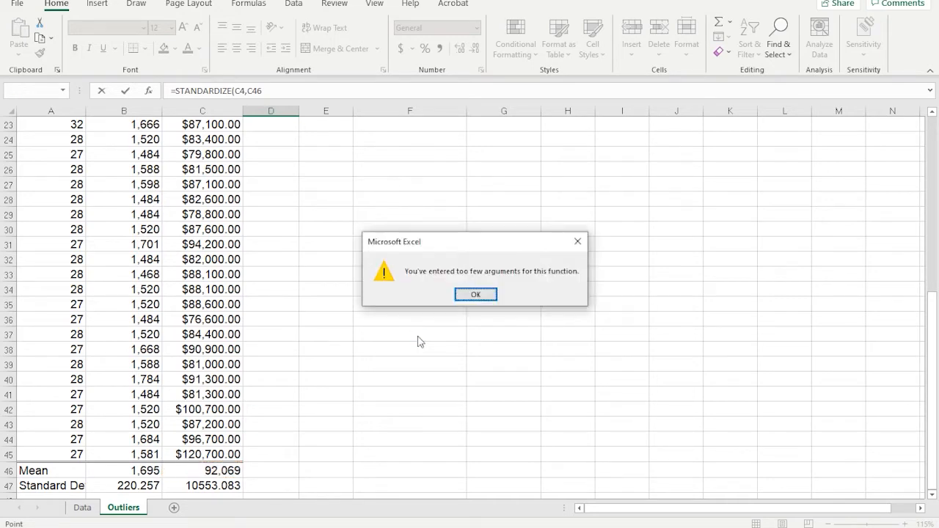
pyautogui.click(575, 242)
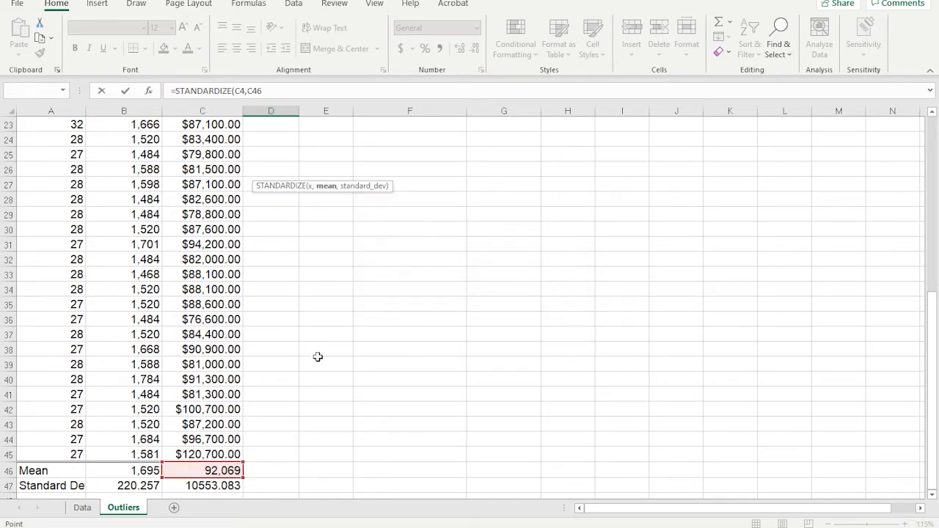
pyautogui.press('F4')
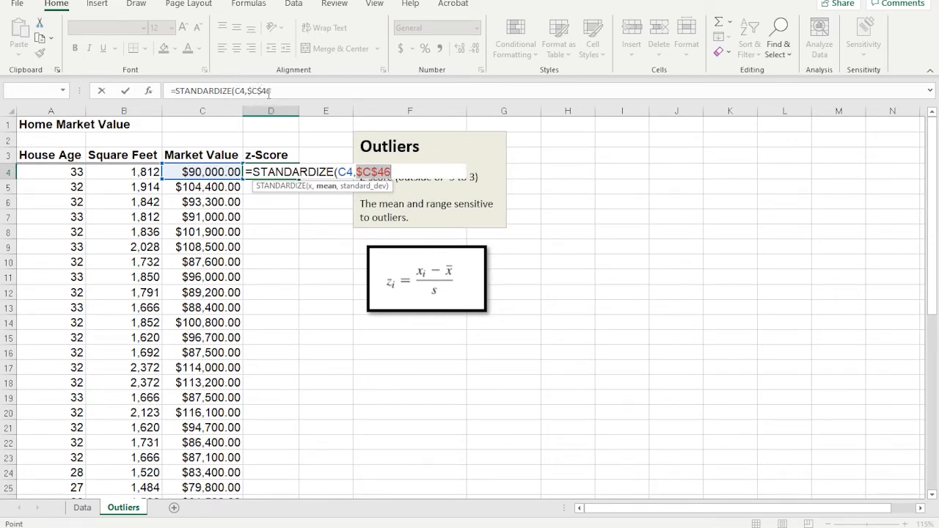
# - Complete the D4 formula with C47 as the standard deviation and enter it, keeping D4 selected
pyautogui.click(292, 90)
pyautogui.write(',')
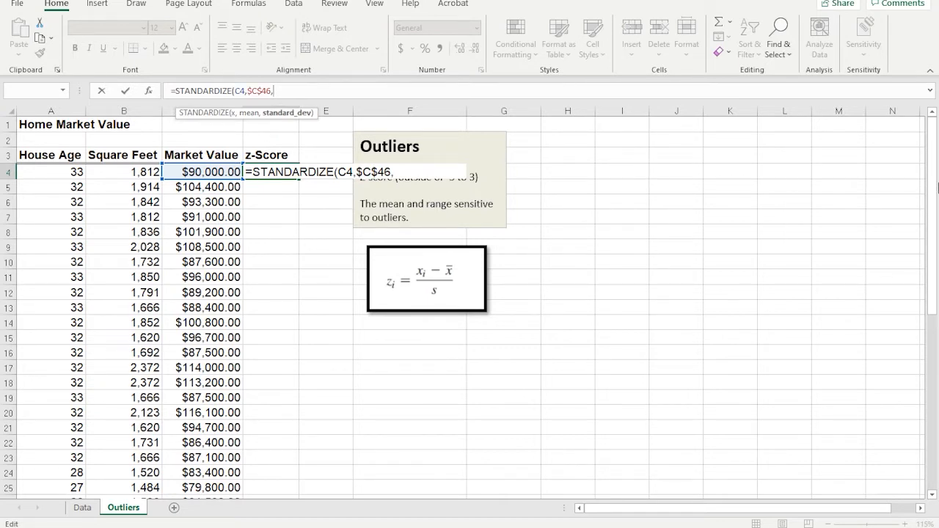
pyautogui.scroll(-7, 266, 240)
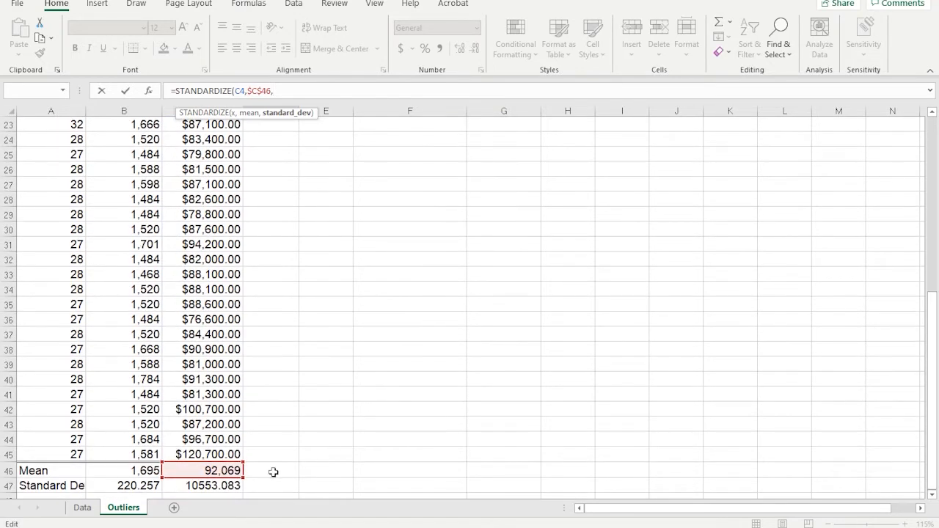
pyautogui.click(230, 486)
pyautogui.write(')')
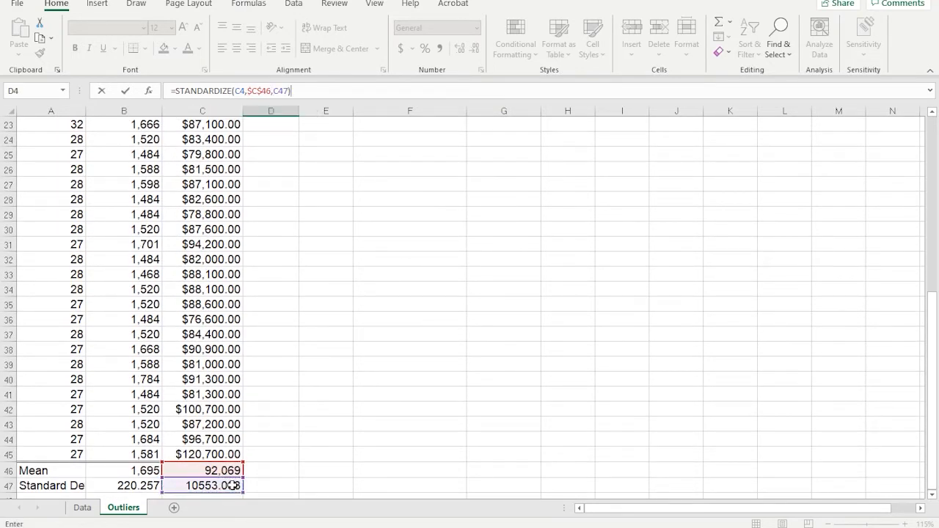
pyautogui.moveTo(934, 392); pyautogui.dragTo(928, 86)
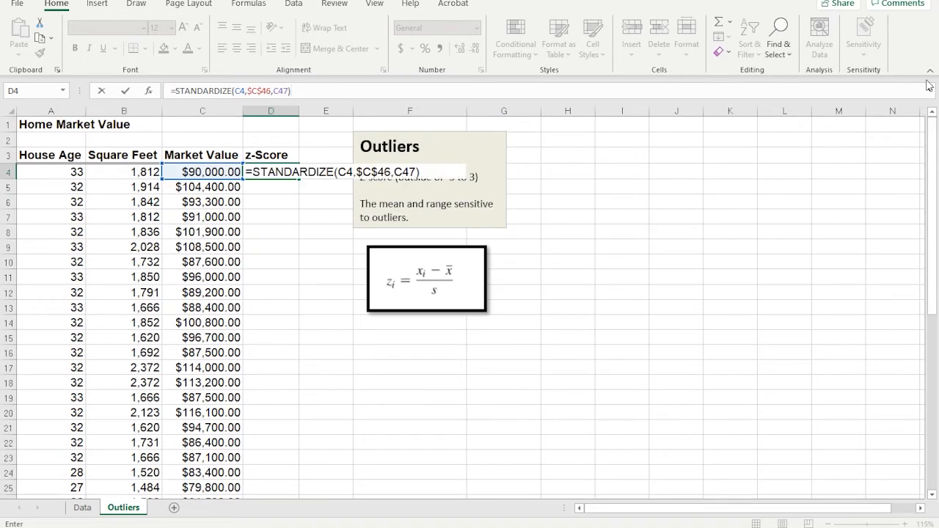
pyautogui.hotkey('ctrl', 'Return')
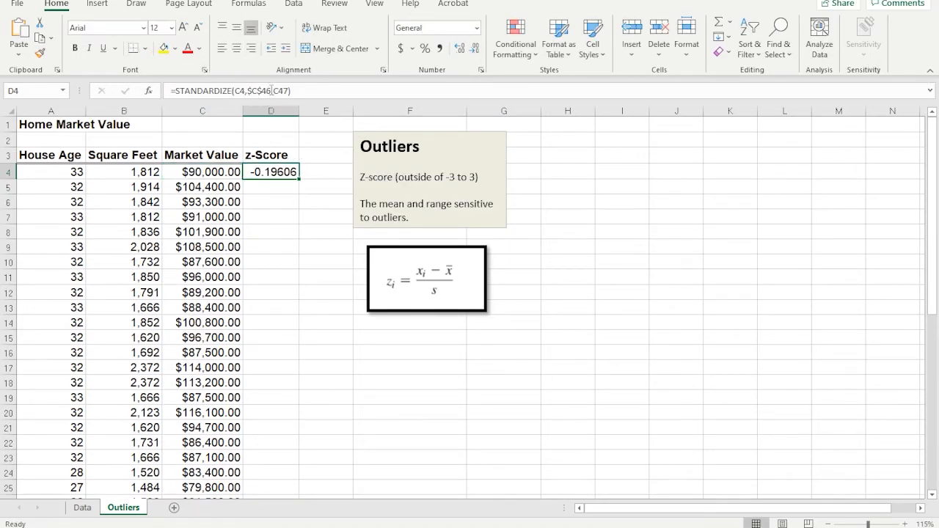
# - Make the standard deviation reference in D4 absolute as $C$47, then reselect D4
pyautogui.click(275, 90)
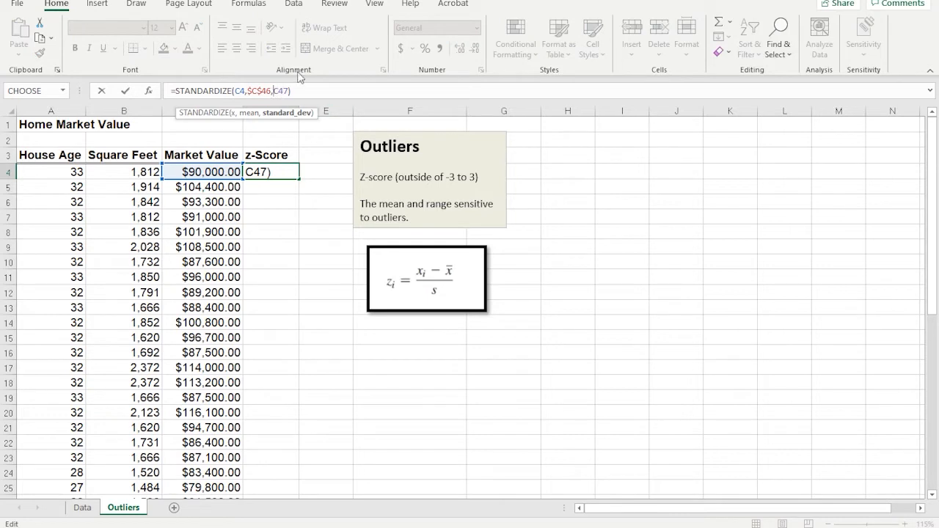
pyautogui.press('F4')
pyautogui.press('Return')
pyautogui.click(289, 170)
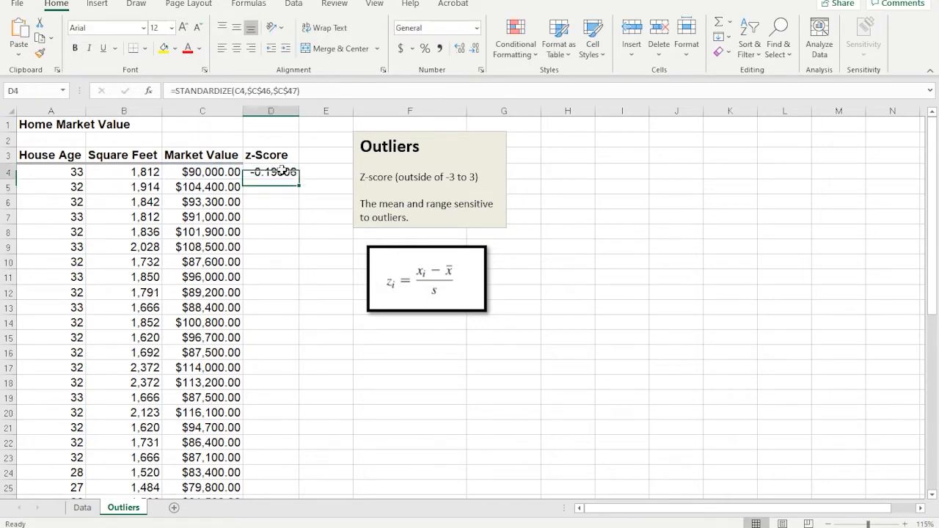
# - Check the standard deviation formula for market value in C47
pyautogui.scroll(-10, 355, 392)
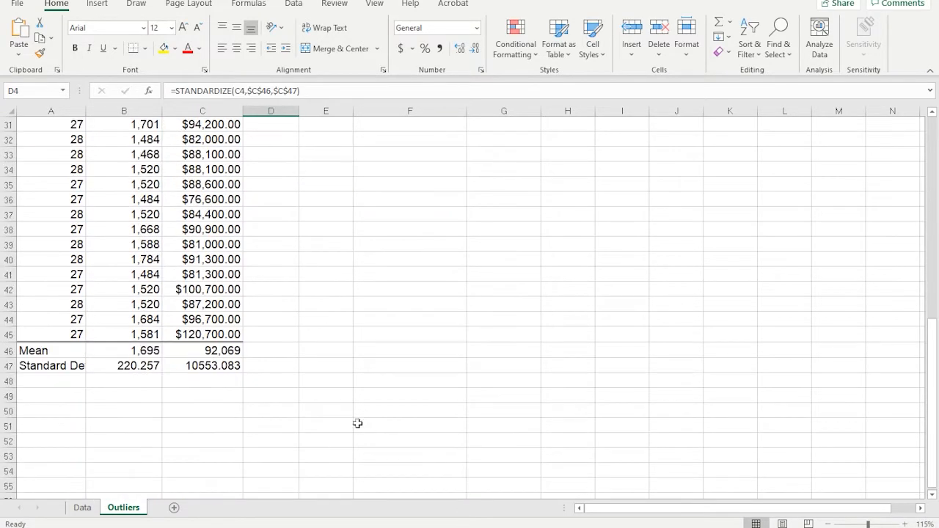
pyautogui.click(231, 368)
pyautogui.scroll(10, 329, 244)
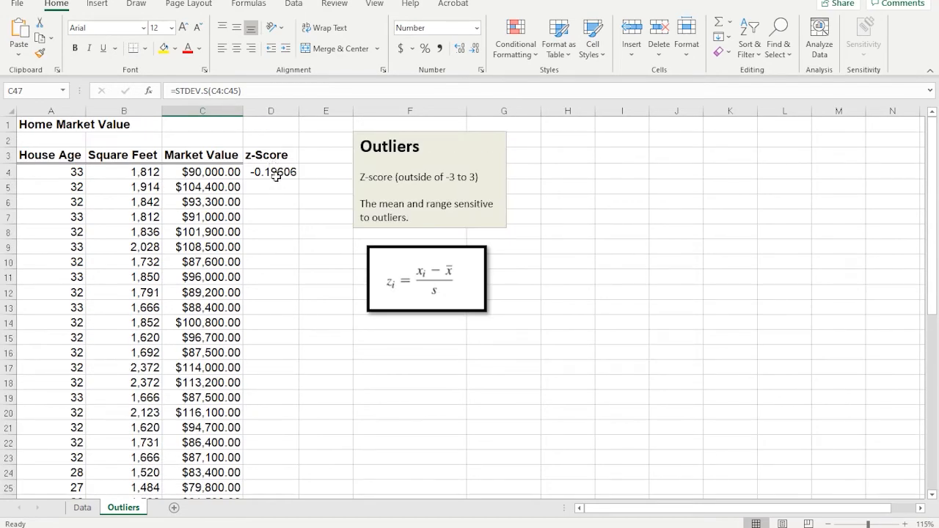
# - Reduce the z-score in D4 to three decimal places and fill its formula down to D45
pyautogui.click(274, 172)
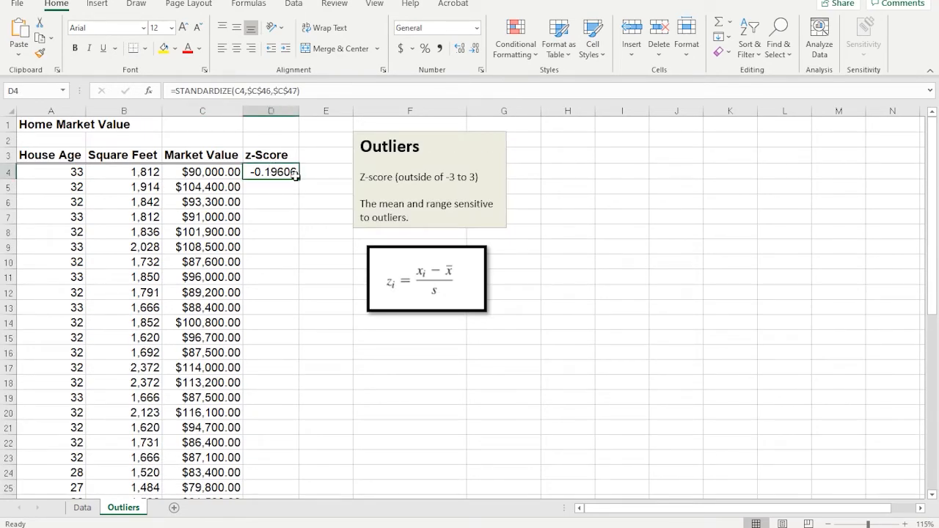
pyautogui.click(474, 48)
pyautogui.click(474, 49)
pyautogui.moveTo(300, 177); pyautogui.dragTo(264, 443)
pyautogui.scroll(8, 325, 365)
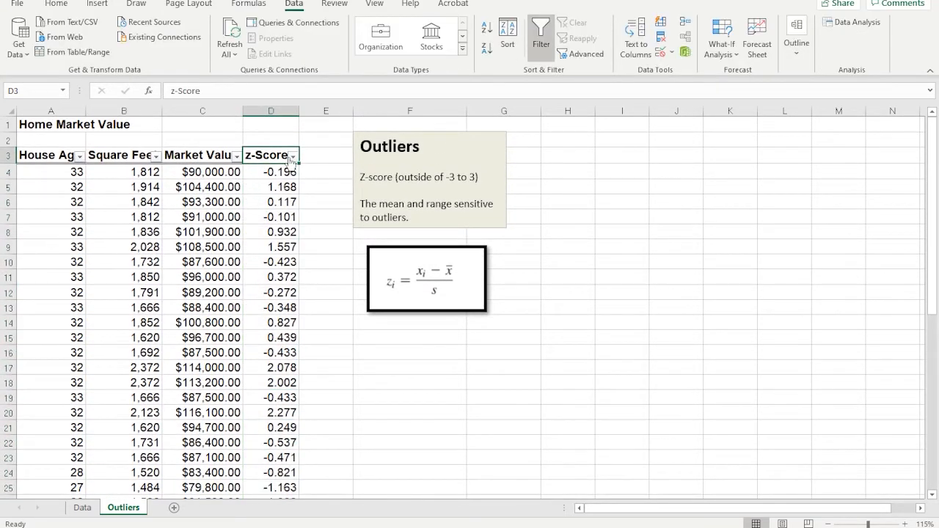
# - Sort the filtered home data by z-Score from largest to smallest and select the highest score in D4
pyautogui.click(292, 159)
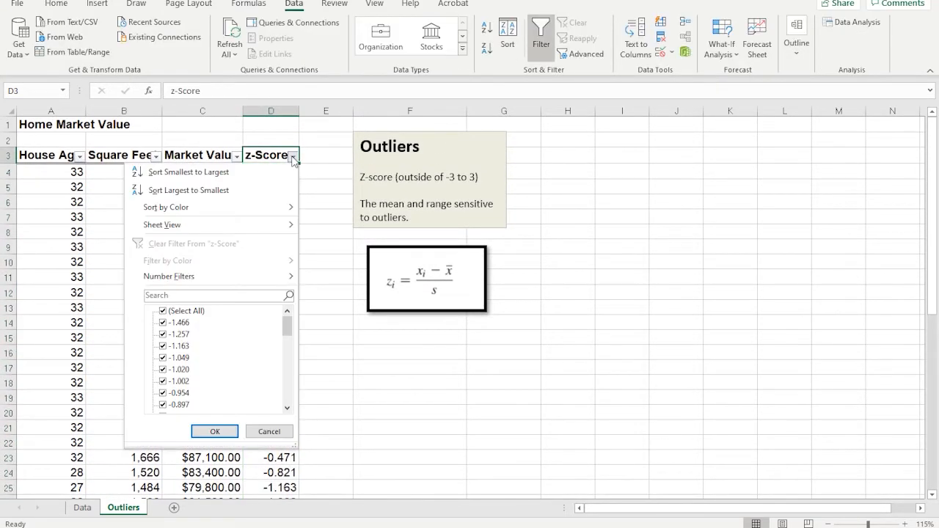
pyautogui.click(172, 190)
pyautogui.click(285, 173)
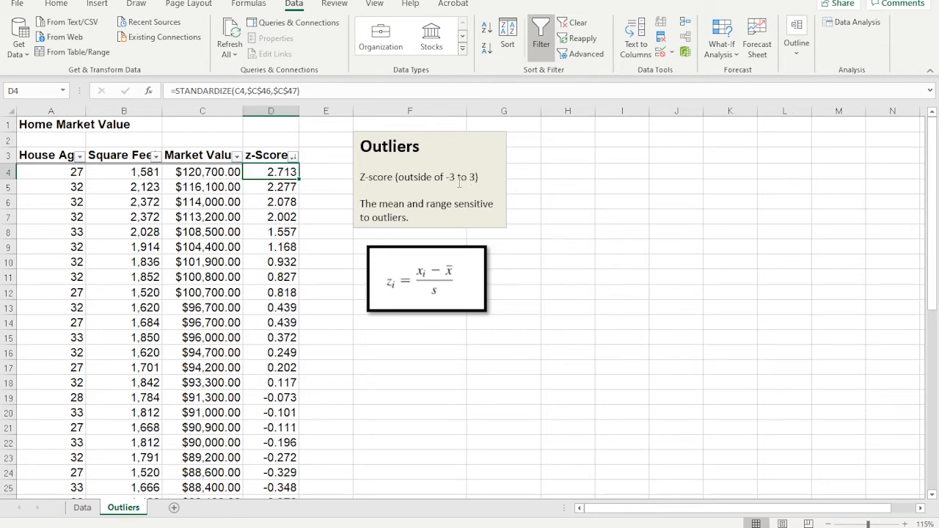
# - Examine the lowest z-scores down to D45 against the -3 to 3 outlier limits
pyautogui.scroll(-11, 292, 283)
pyautogui.scroll(1, 291, 289)
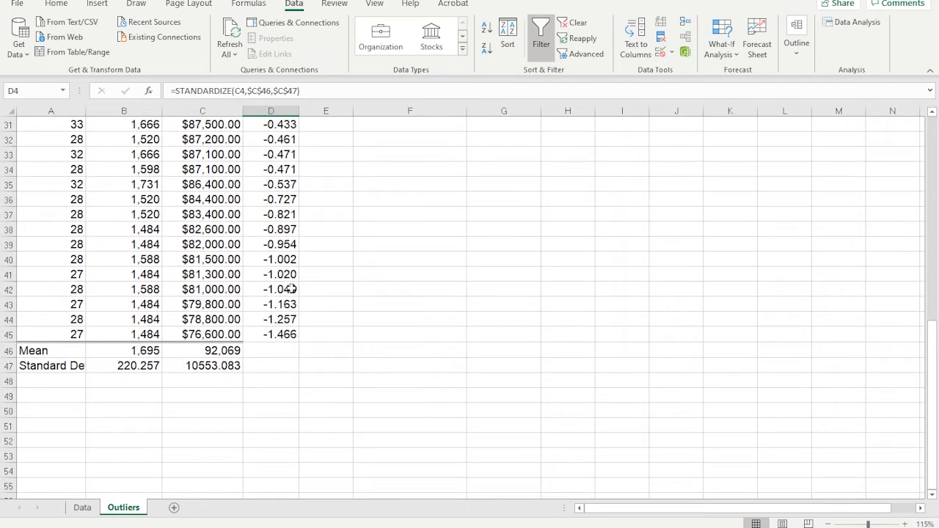
pyautogui.scroll(3, 294, 308)
pyautogui.click(288, 473)
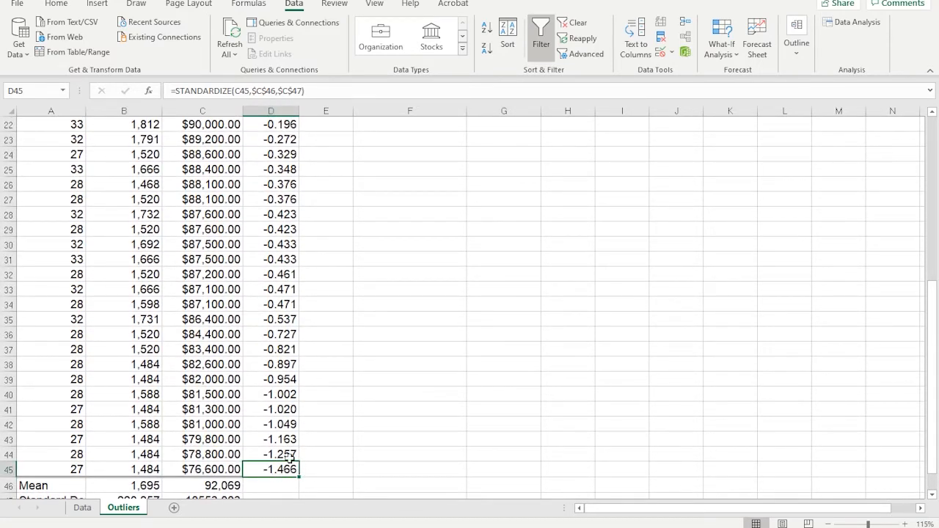
pyautogui.scroll(7, 290, 457)
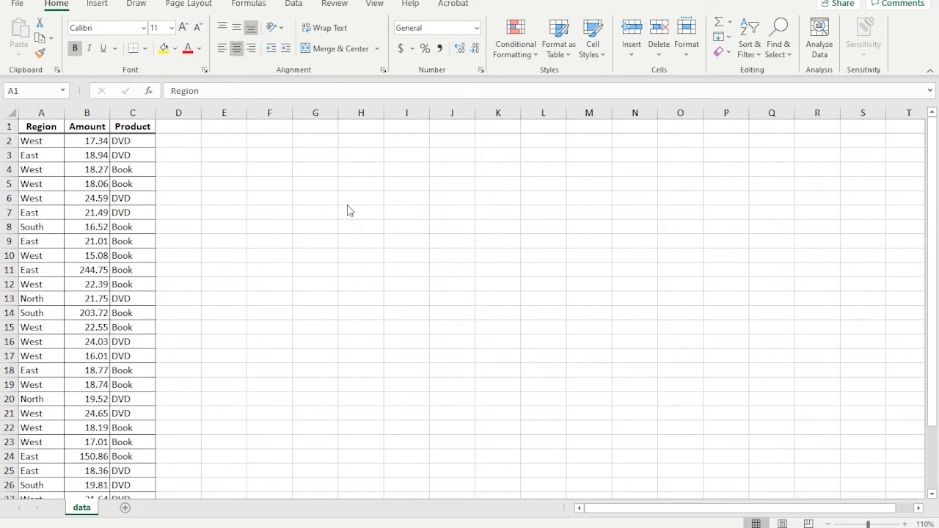
# - Examine the Region, Amount and Product columns and the first record in the data sheet
pyautogui.click(37, 128)
pyautogui.moveTo(43, 143); pyautogui.dragTo(81, 341)
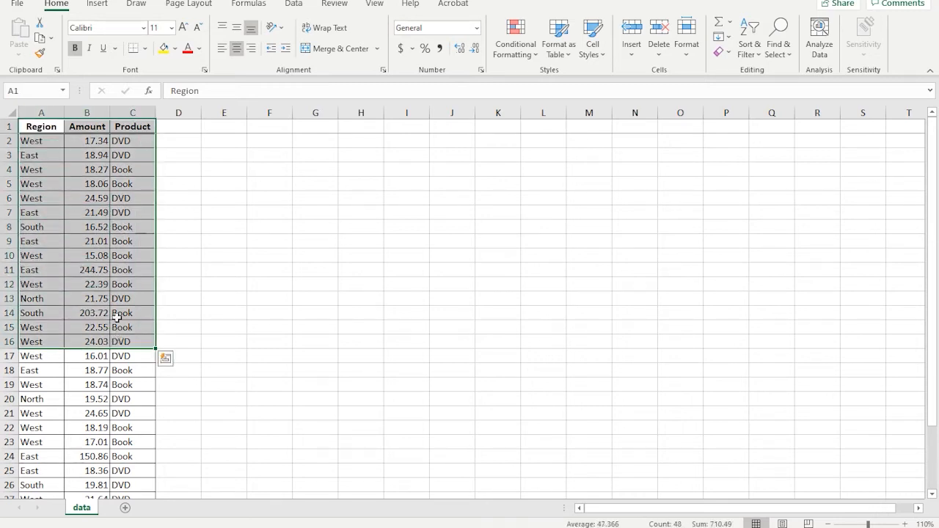
pyautogui.click(86, 241)
pyautogui.click(57, 159)
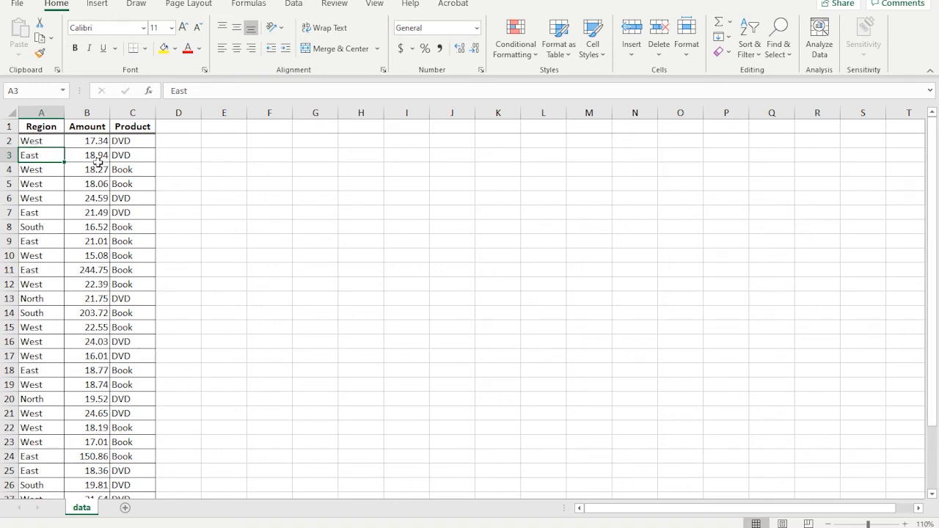
pyautogui.moveTo(33, 112); pyautogui.dragTo(132, 112)
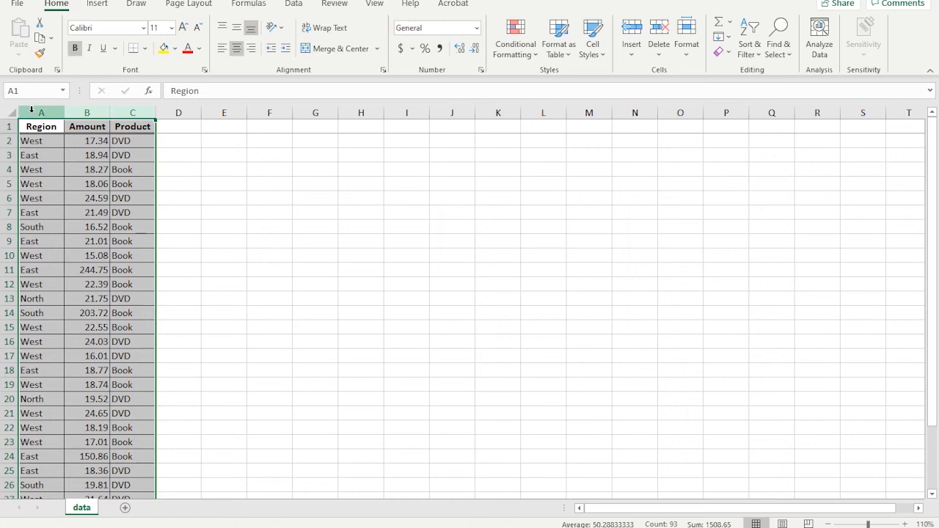
pyautogui.click(31, 110)
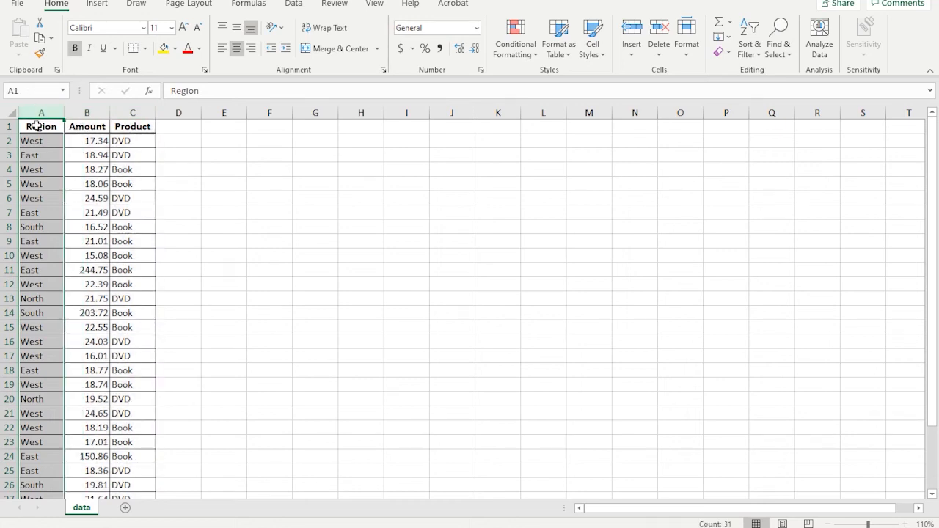
pyautogui.moveTo(33, 140); pyautogui.dragTo(115, 139)
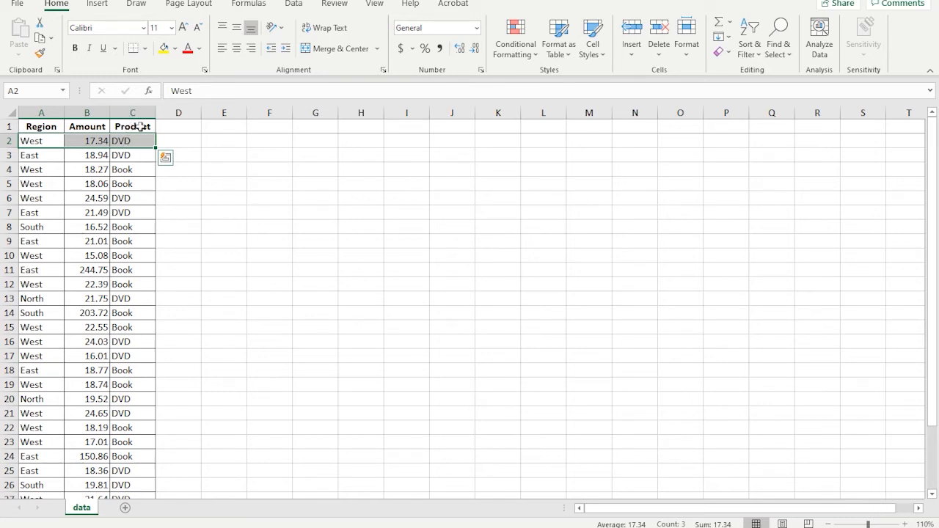
# - Start a PivotTable and set its source range to data!$A$1:$C$31, including the headers
pyautogui.click(97, 5)
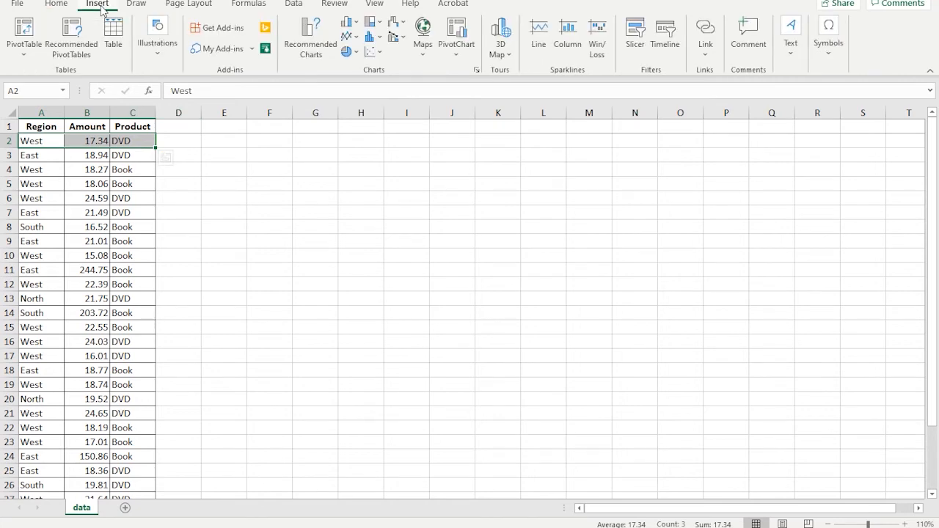
pyautogui.click(21, 33)
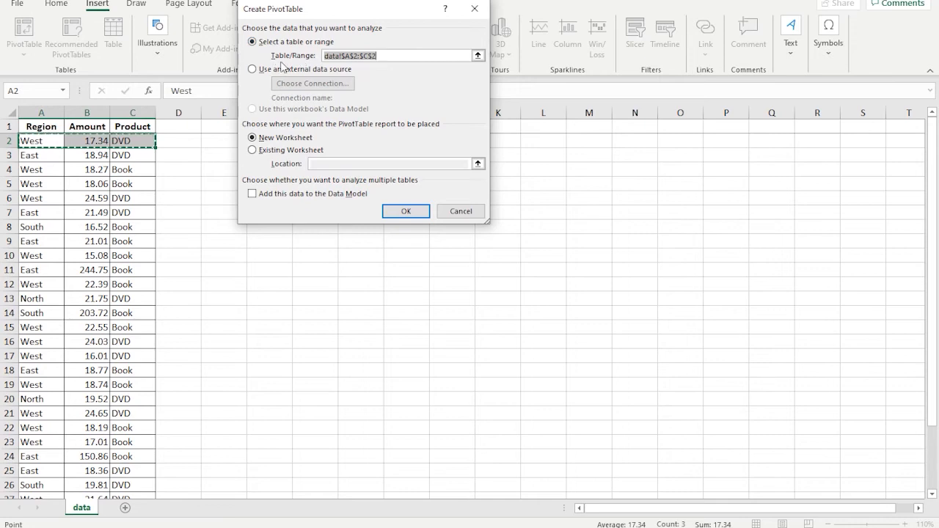
pyautogui.click(381, 55)
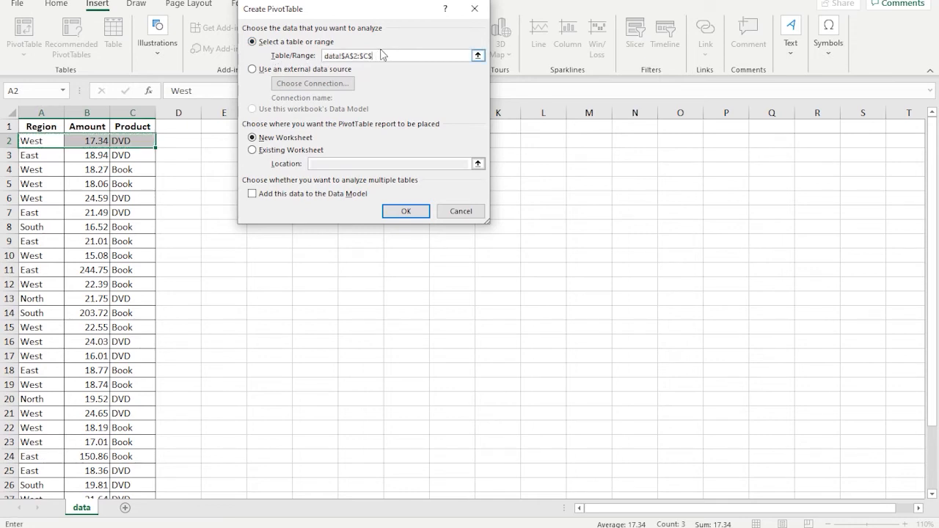
pyautogui.press('BackSpace')
pyautogui.press('BackSpace')
pyautogui.press('BackSpace')
pyautogui.press('BackSpace')
pyautogui.press('BackSpace')
pyautogui.press('BackSpace')
pyautogui.press('BackSpace')
pyautogui.press('BackSpace')
pyautogui.press('BackSpace')
pyautogui.press('BackSpace')
pyautogui.press('BackSpace')
pyautogui.press('BackSpace')
pyautogui.press('BackSpace')
pyautogui.click(478, 55)
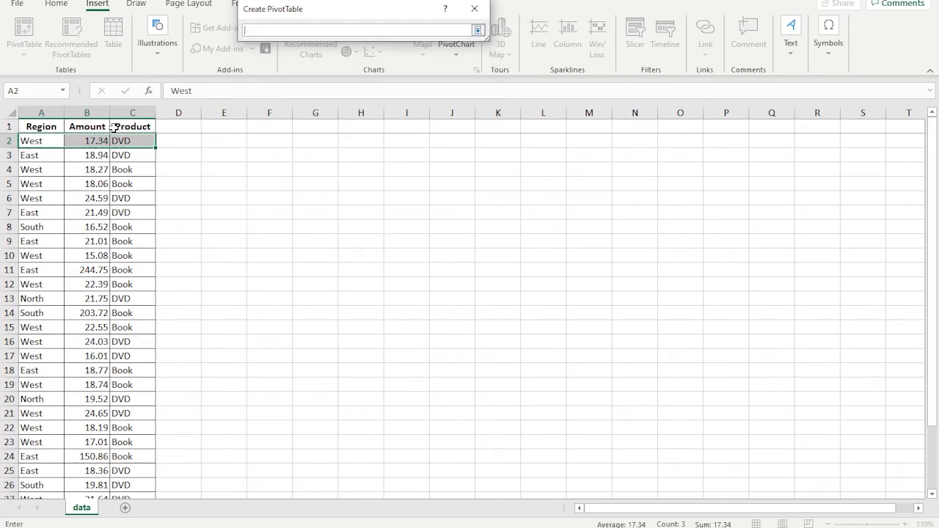
pyautogui.moveTo(46, 126); pyautogui.dragTo(132, 488)
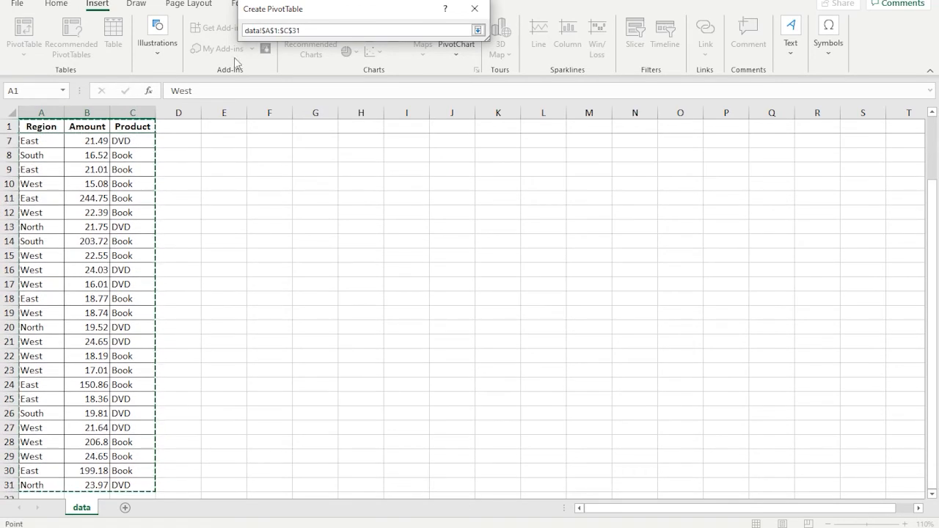
pyautogui.click(478, 30)
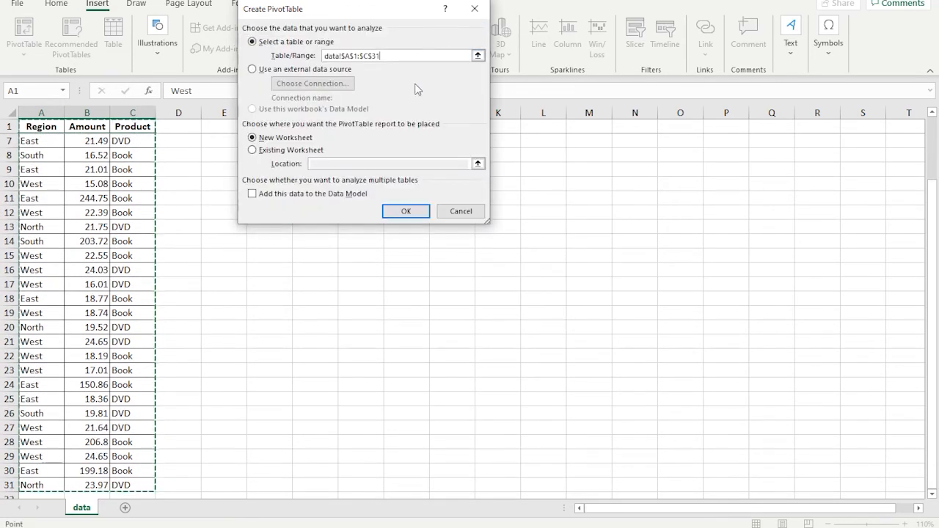
# - Place the PivotTable in the existing worksheet at data!$F$8 and create it
pyautogui.click(253, 151)
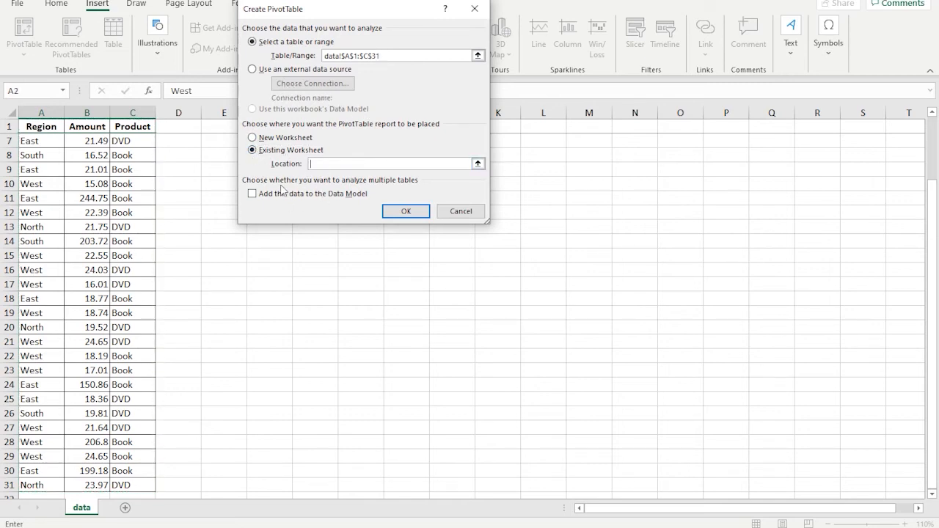
pyautogui.moveTo(353, 14); pyautogui.dragTo(458, 23)
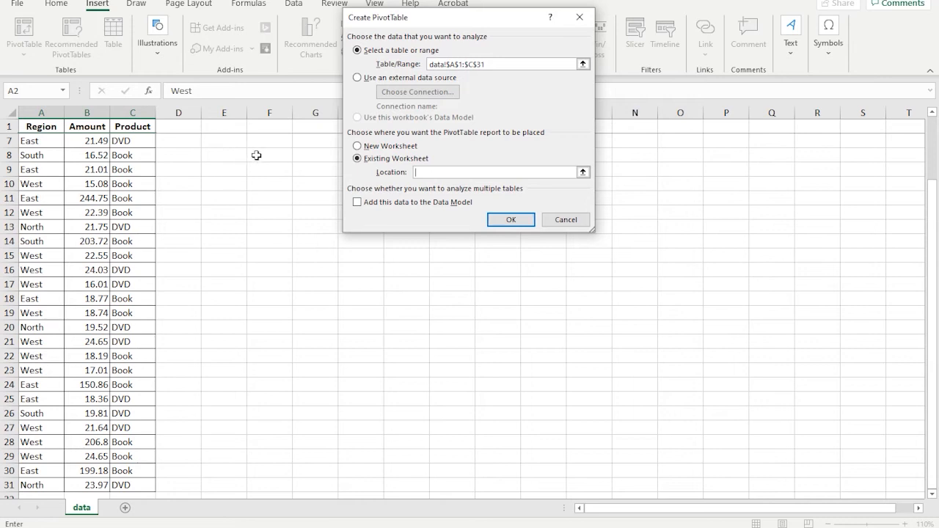
pyautogui.click(270, 155)
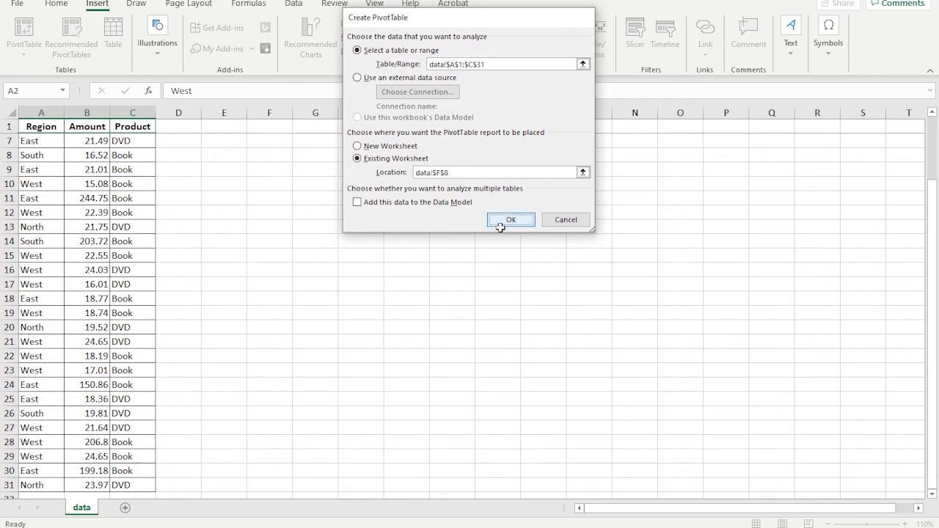
pyautogui.click(498, 223)
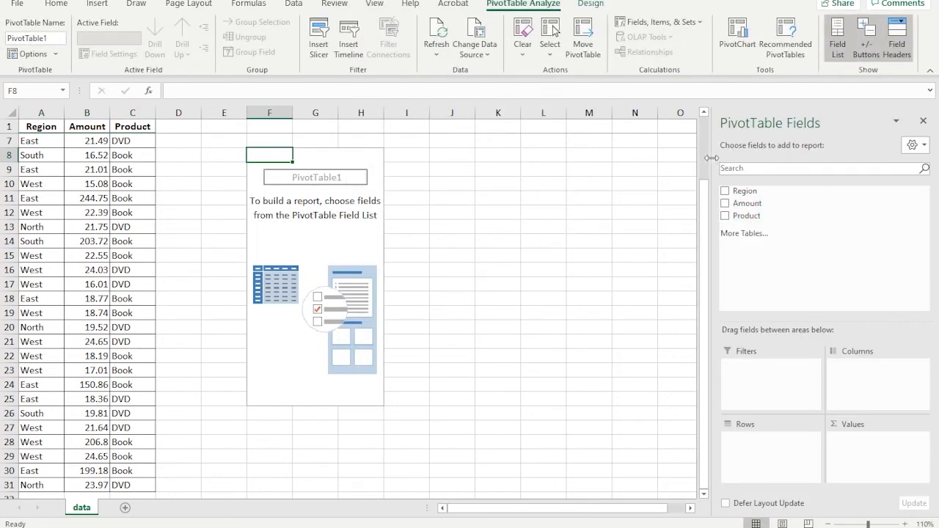
# - Add the Region field to the PivotTable's rows and adjust the width of the PivotTable Fields pane
pyautogui.moveTo(712, 158); pyautogui.dragTo(514, 158)
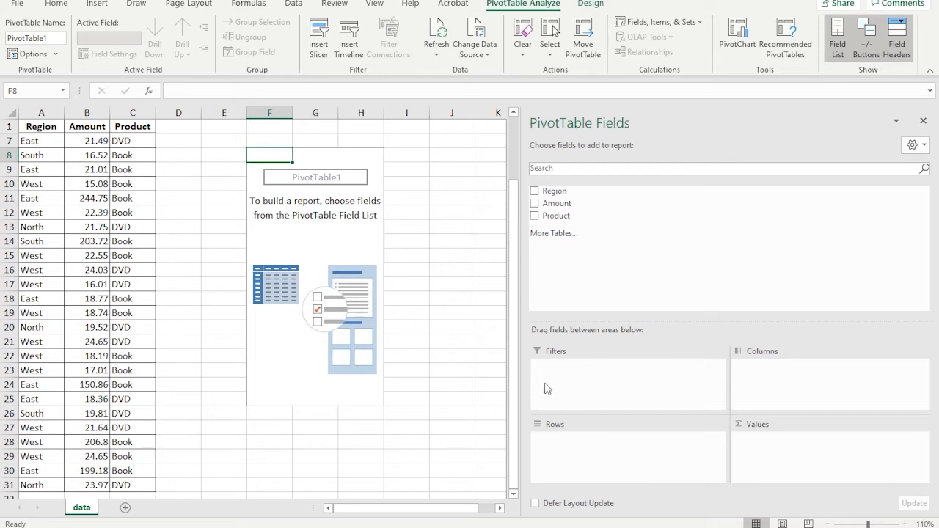
pyautogui.moveTo(521, 329); pyautogui.dragTo(585, 330)
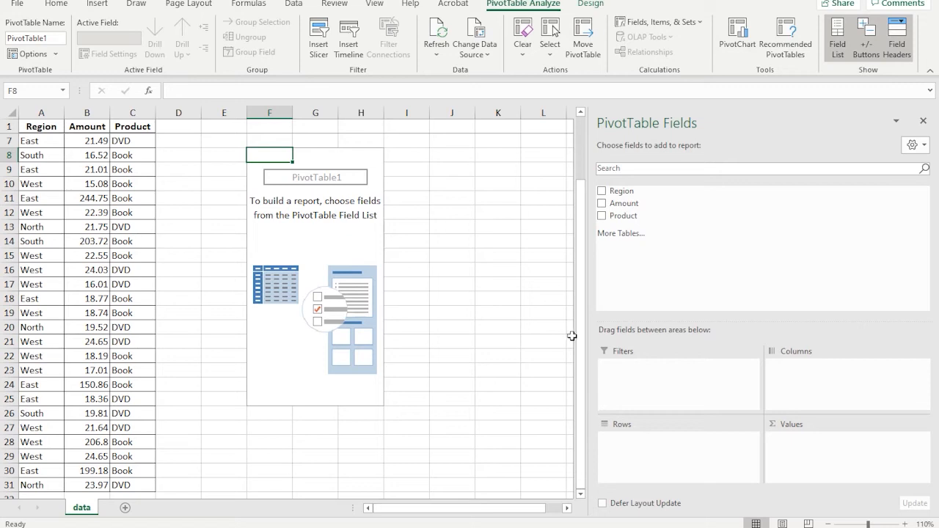
pyautogui.click(623, 193)
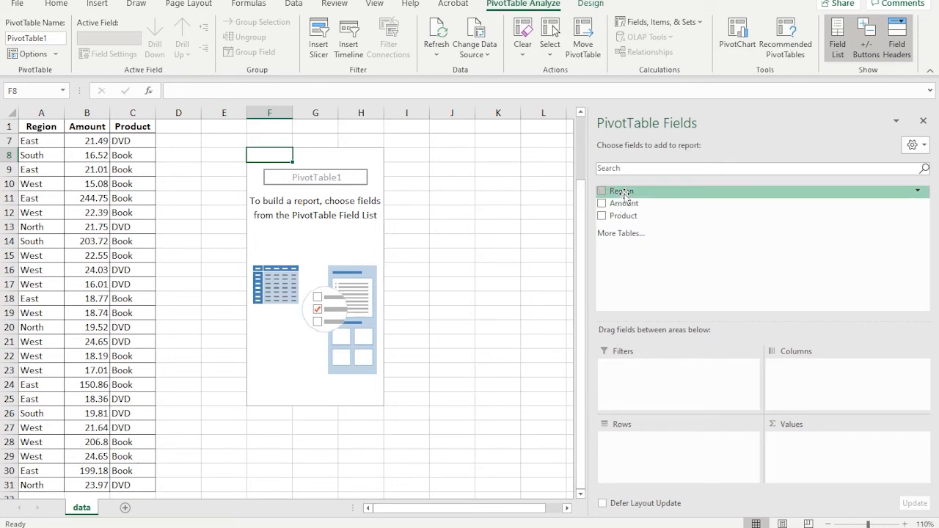
pyautogui.moveTo(623, 192); pyautogui.dragTo(727, 451)
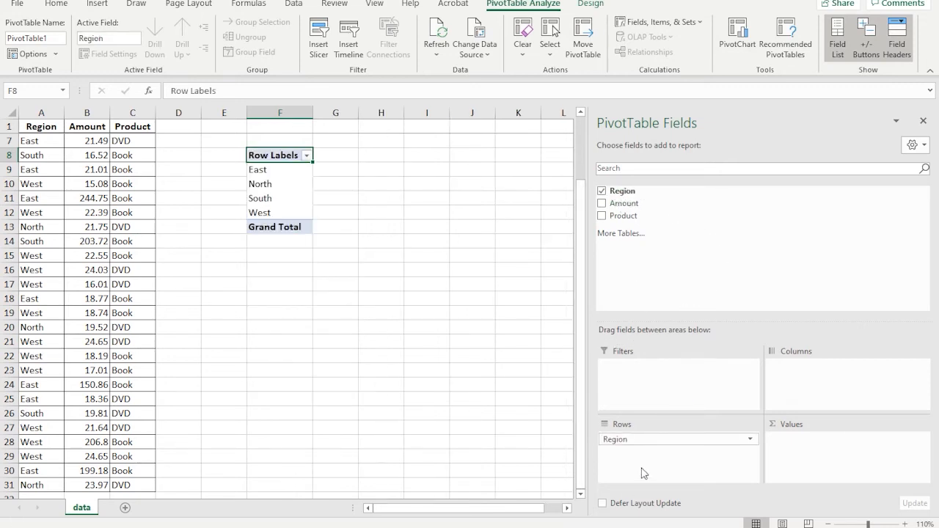
pyautogui.moveTo(586, 366); pyautogui.dragTo(628, 367)
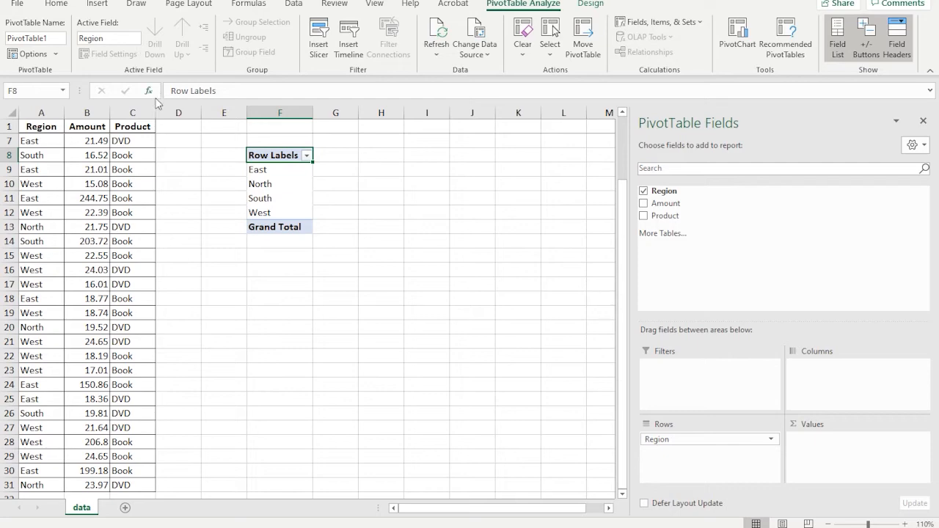
# - Review the Amount column against the PivotTable's region labels and add the Amount field to the PivotTable's values
pyautogui.click(86, 112)
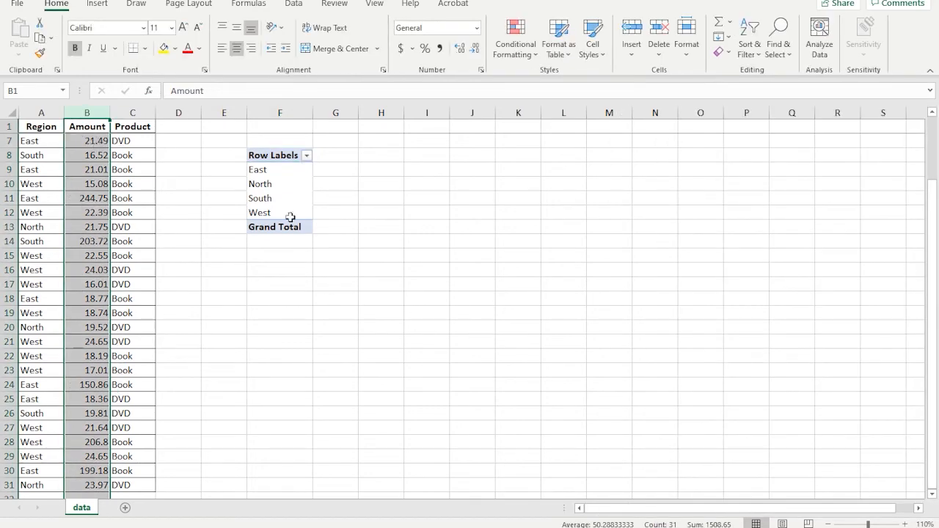
pyautogui.moveTo(290, 216); pyautogui.dragTo(279, 171)
pyautogui.click(38, 155)
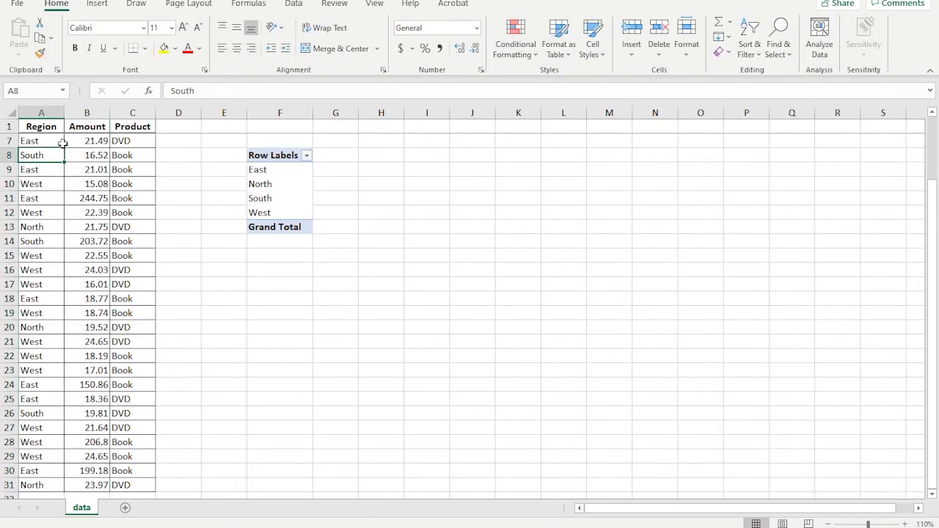
pyautogui.click(261, 184)
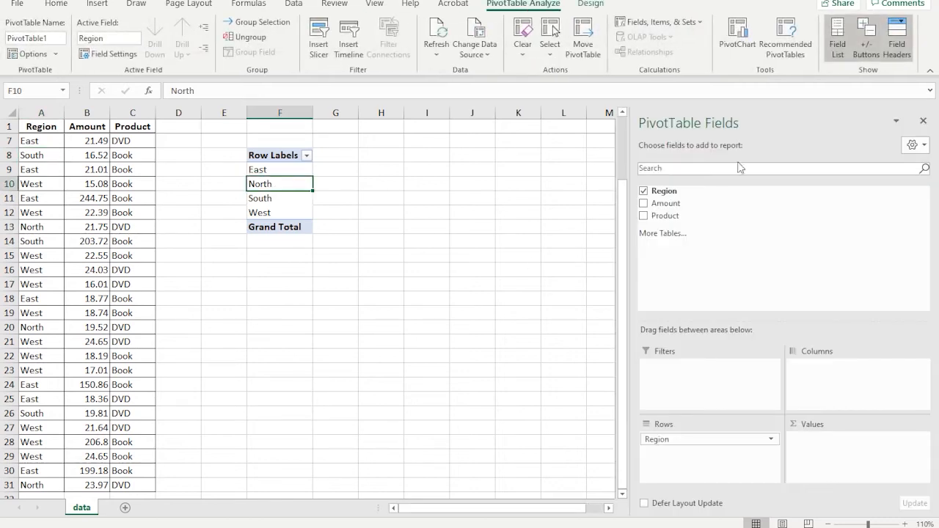
pyautogui.moveTo(667, 206); pyautogui.dragTo(829, 466)
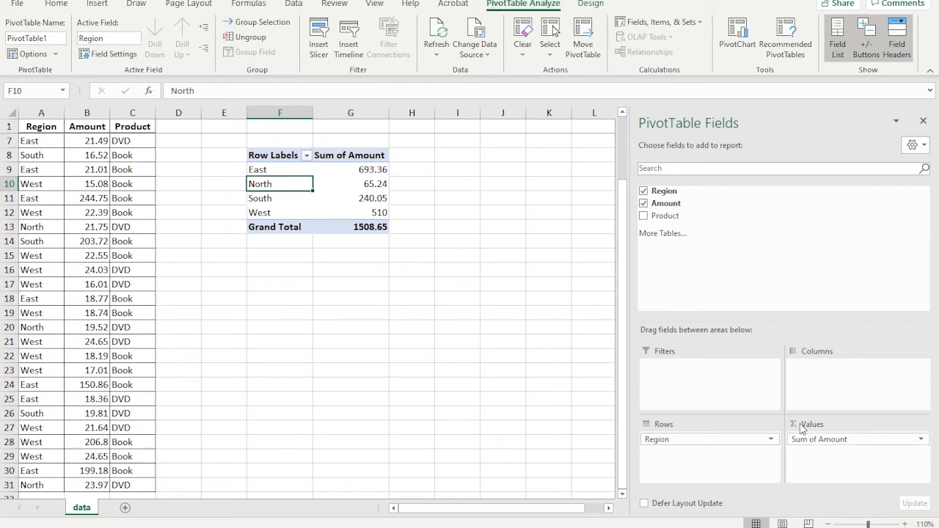
# - Change the PivotTable's Amount value field to be summarized by Average
pyautogui.click(920, 440)
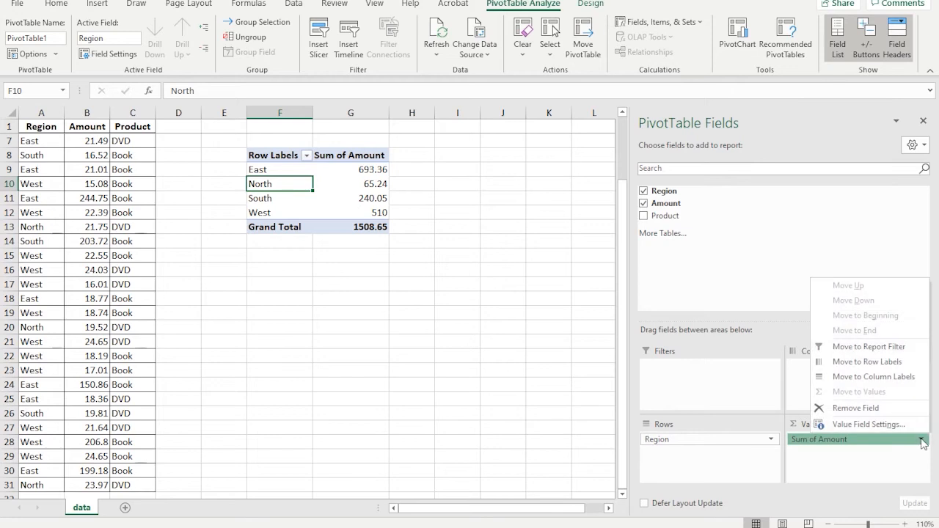
pyautogui.click(883, 424)
pyautogui.click(369, 150)
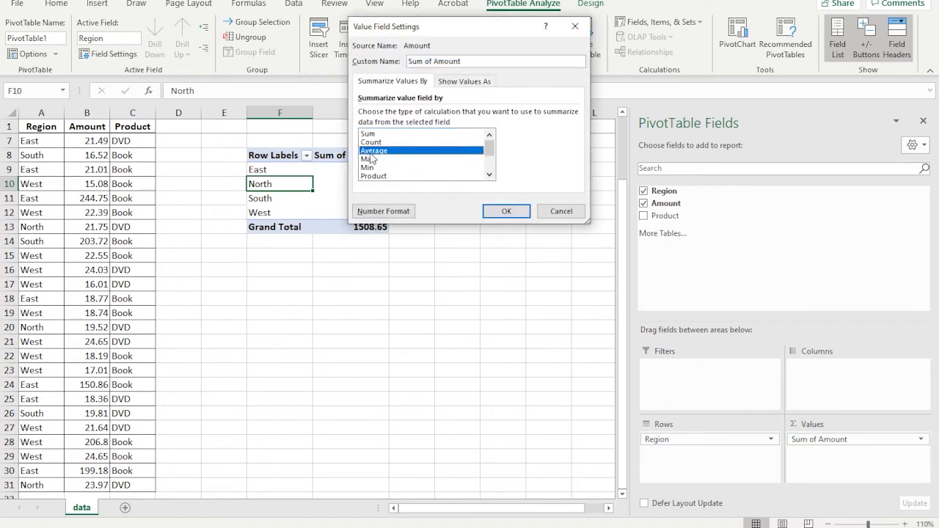
pyautogui.moveTo(393, 32); pyautogui.dragTo(393, 110)
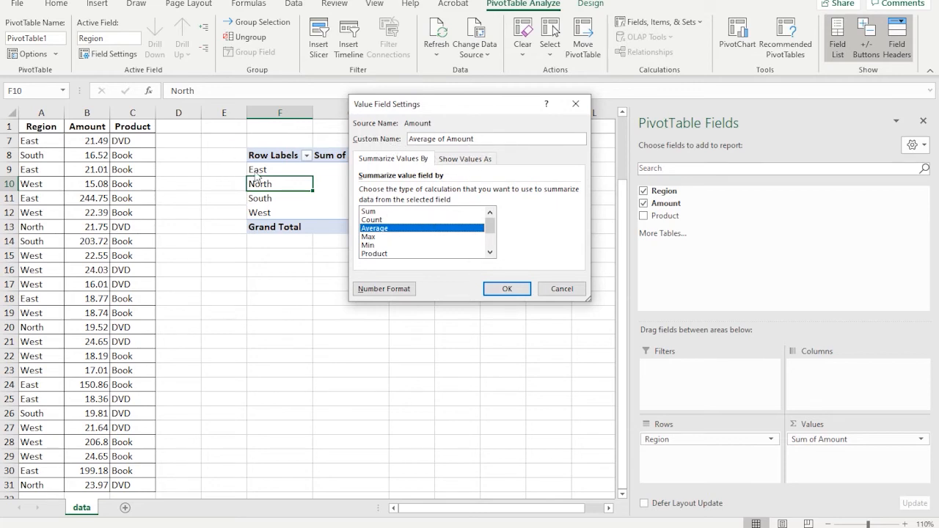
pyautogui.click(507, 289)
# - Apply the dollar accounting number format to the PivotTable's average amounts, including the grand total, in G9:G13
pyautogui.moveTo(363, 169); pyautogui.dragTo(380, 220)
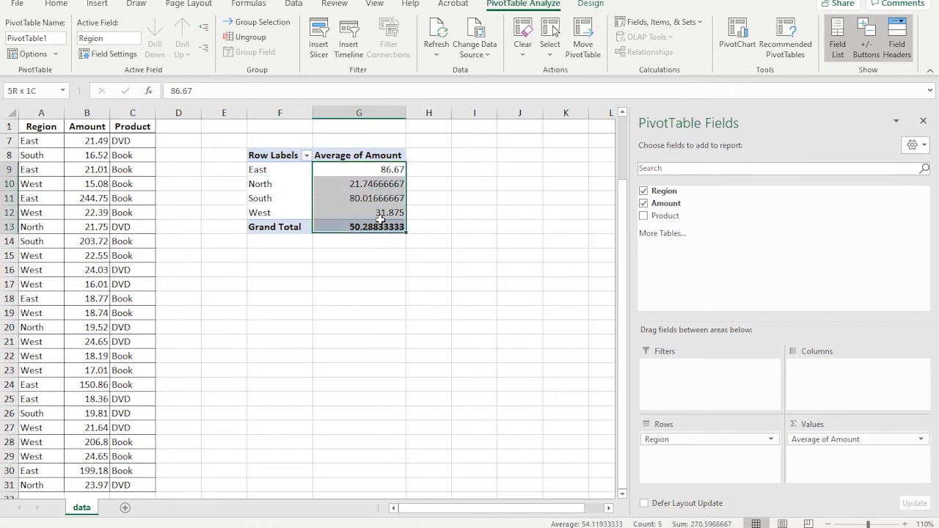
pyautogui.click(57, 5)
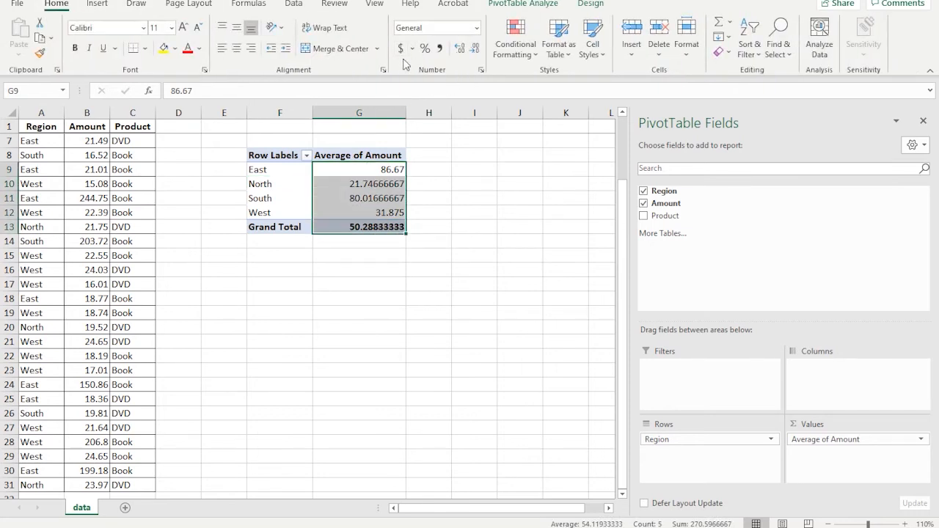
pyautogui.click(400, 47)
pyautogui.click(365, 154)
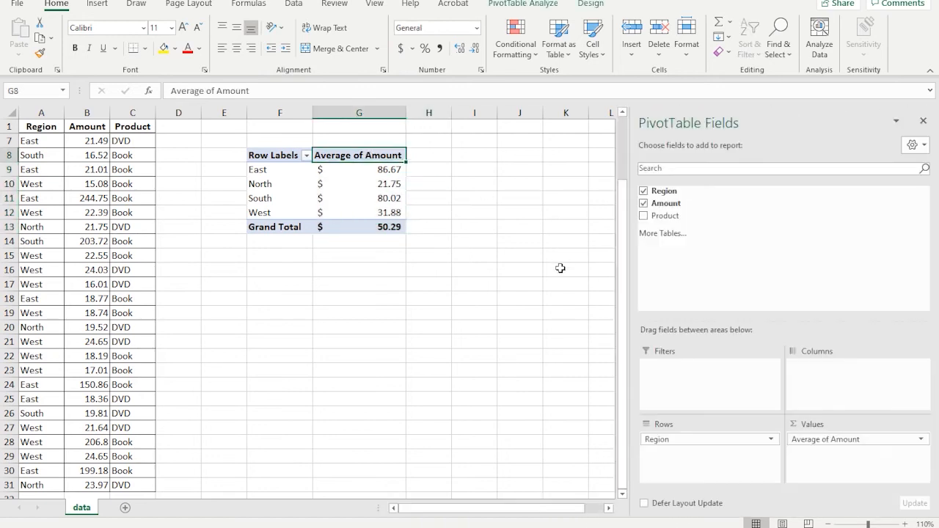
# - Add the Amount field to the PivotTable's values a second time and summarize it by StdDev
pyautogui.moveTo(664, 203); pyautogui.dragTo(861, 478)
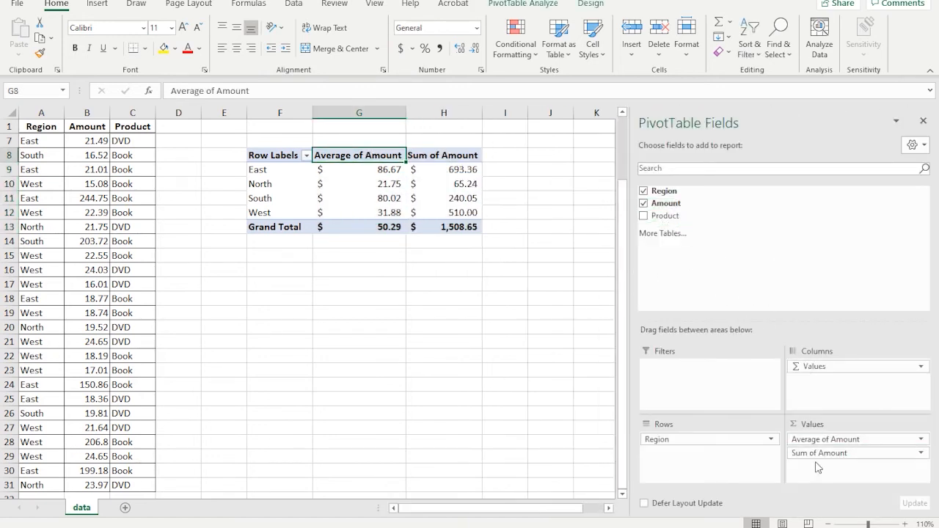
pyautogui.click(921, 453)
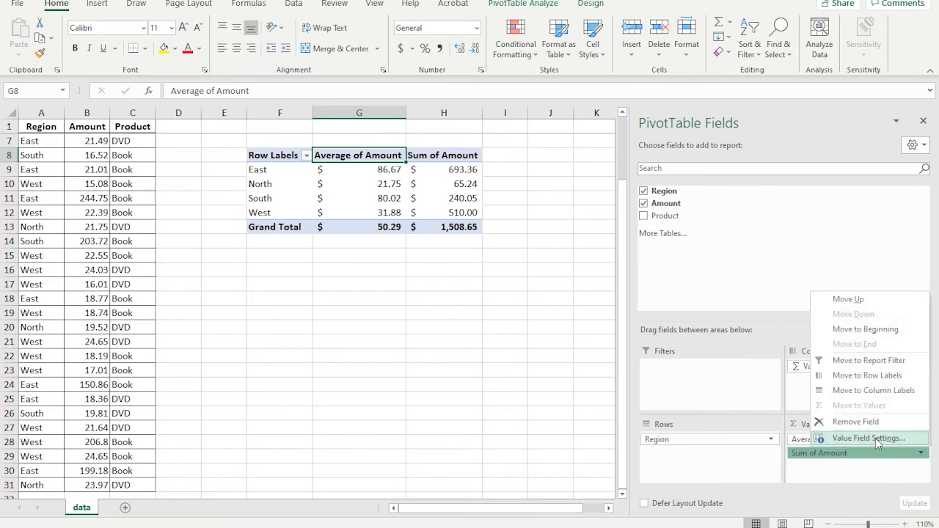
pyautogui.click(875, 438)
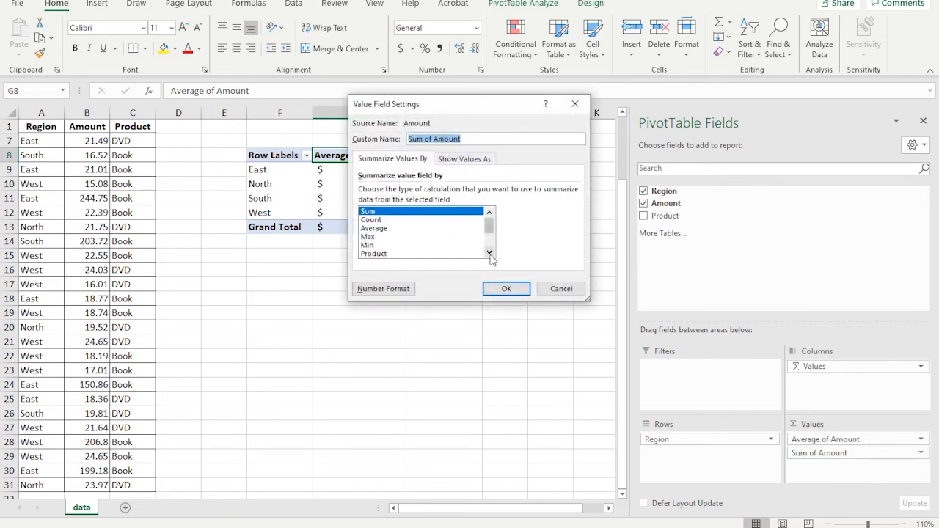
pyautogui.click(488, 252)
pyautogui.click(488, 253)
pyautogui.click(489, 253)
pyautogui.click(374, 247)
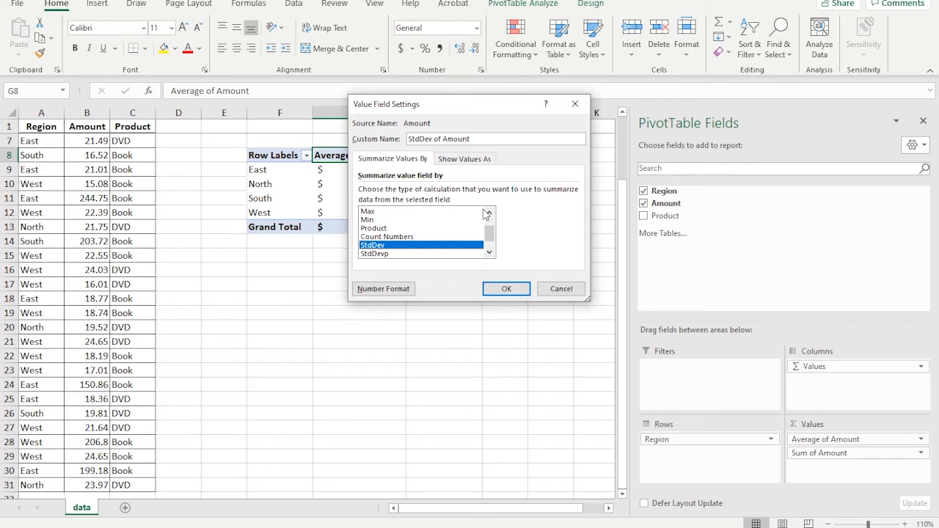
pyautogui.click(515, 290)
pyautogui.moveTo(470, 180); pyautogui.dragTo(482, 227)
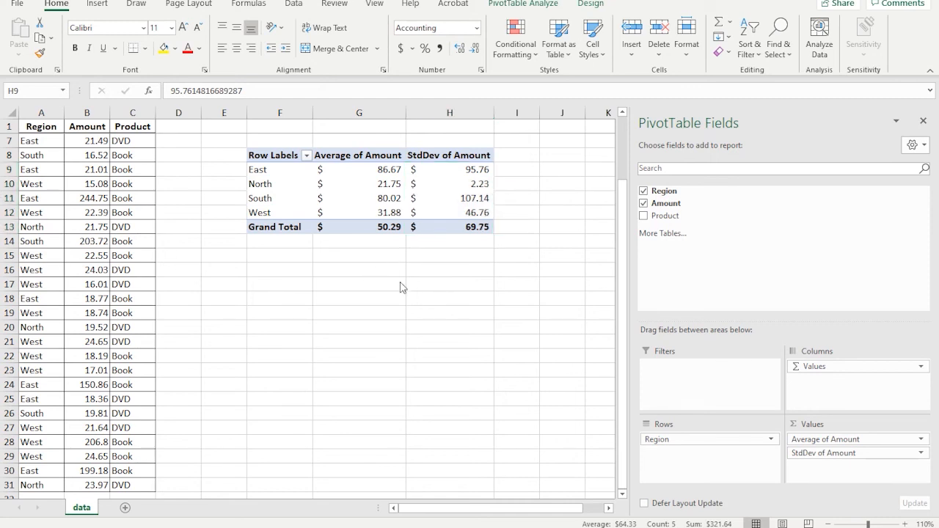
pyautogui.click(87, 113)
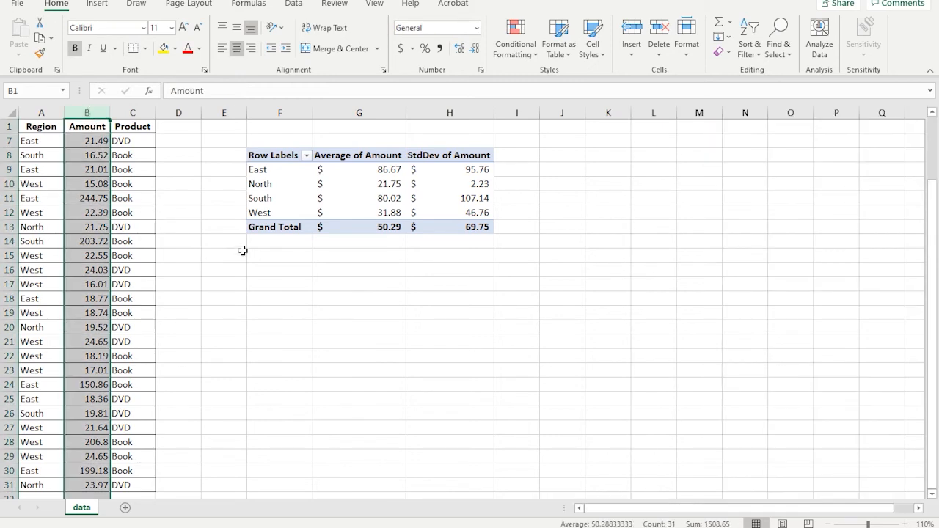
pyautogui.click(293, 5)
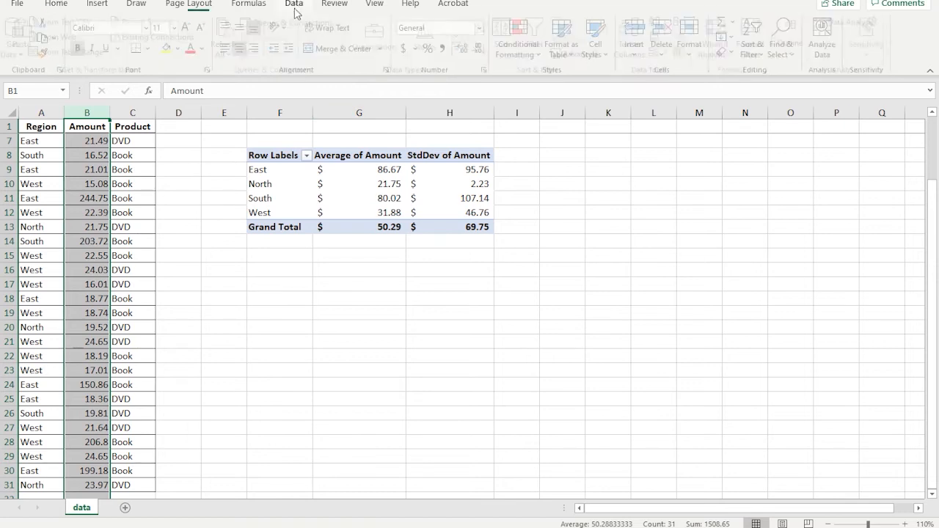
pyautogui.click(858, 24)
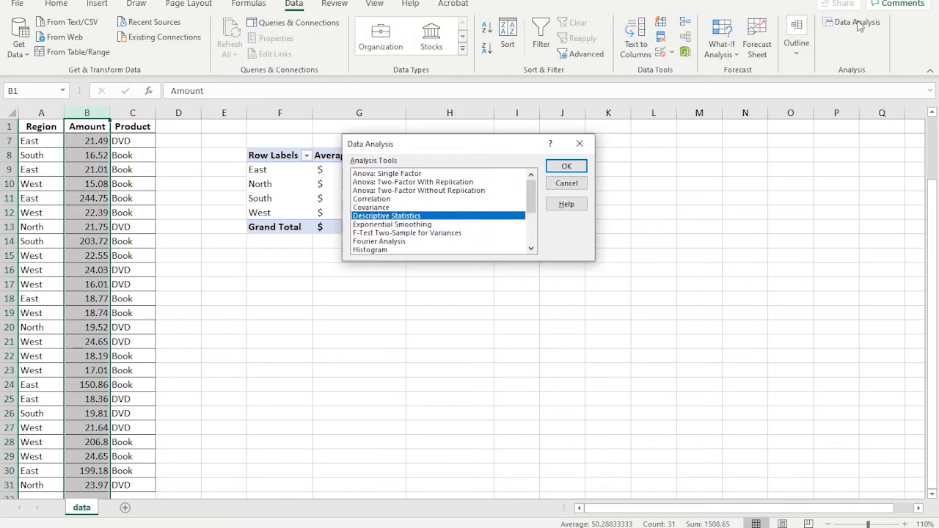
pyautogui.click(578, 140)
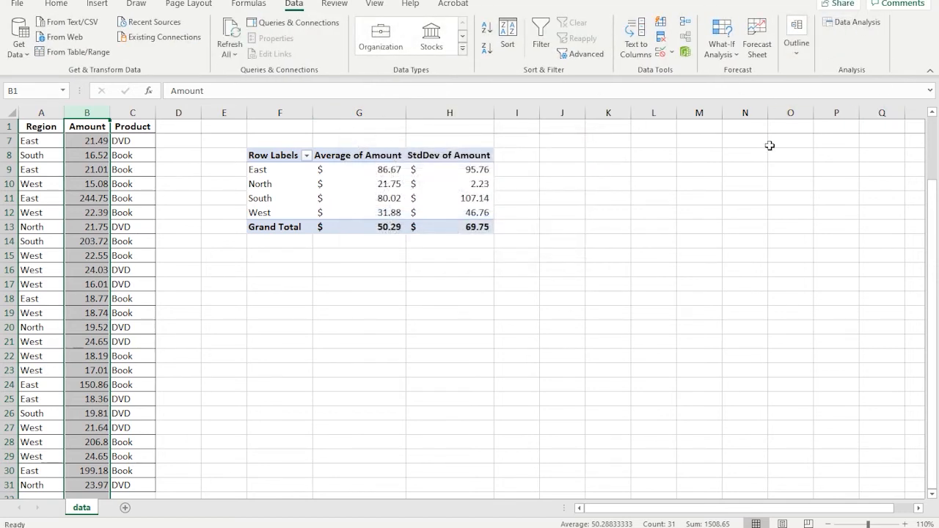
pyautogui.click(271, 284)
pyautogui.click(289, 254)
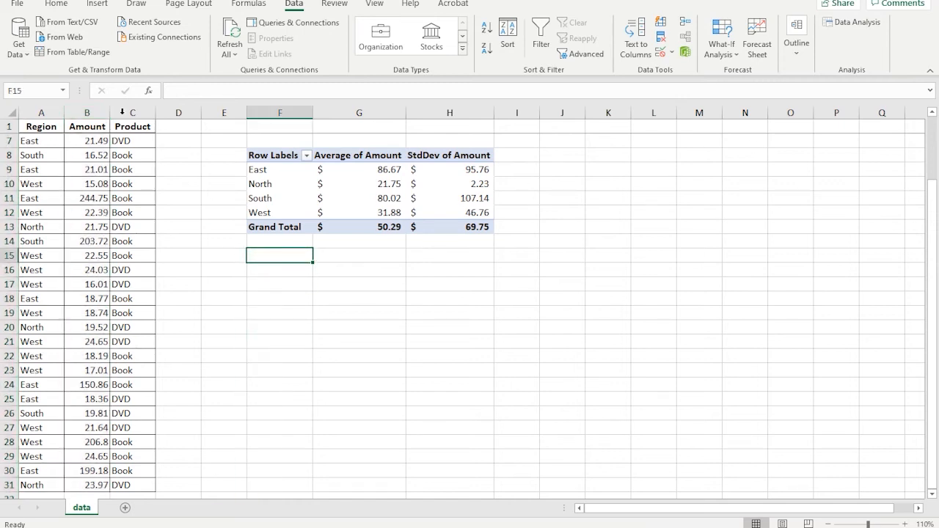
# - Check in the Excel add-ins list whether the Analysis ToolPak is enabled, and close the list without changes
pyautogui.click(16, 4)
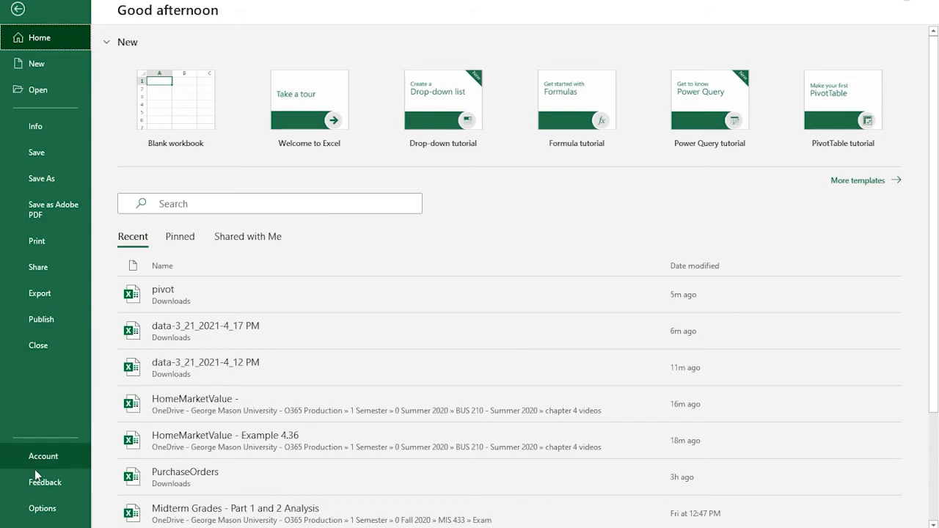
pyautogui.click(59, 514)
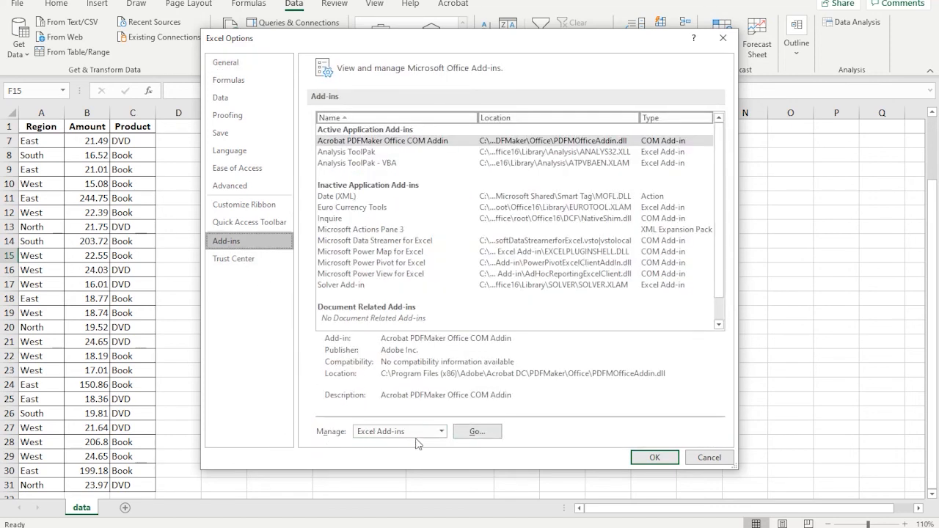
pyautogui.click(476, 431)
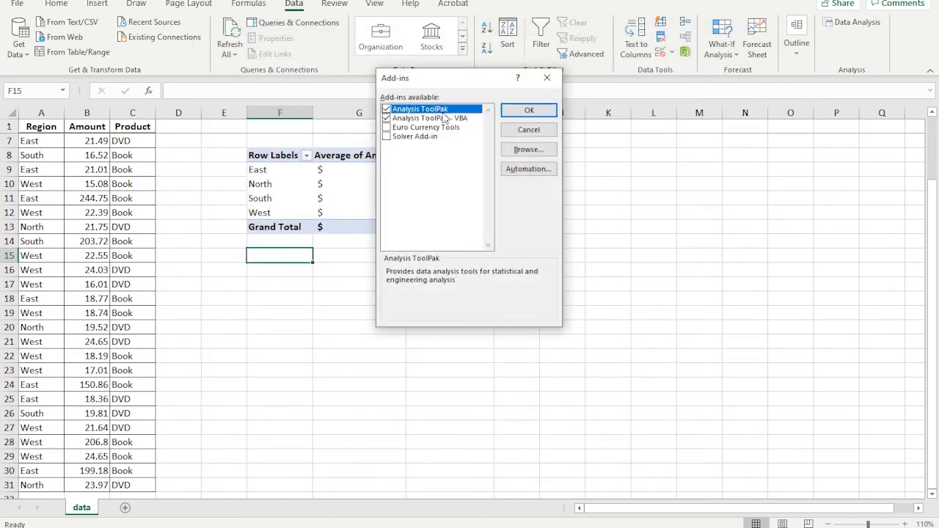
pyautogui.click(548, 78)
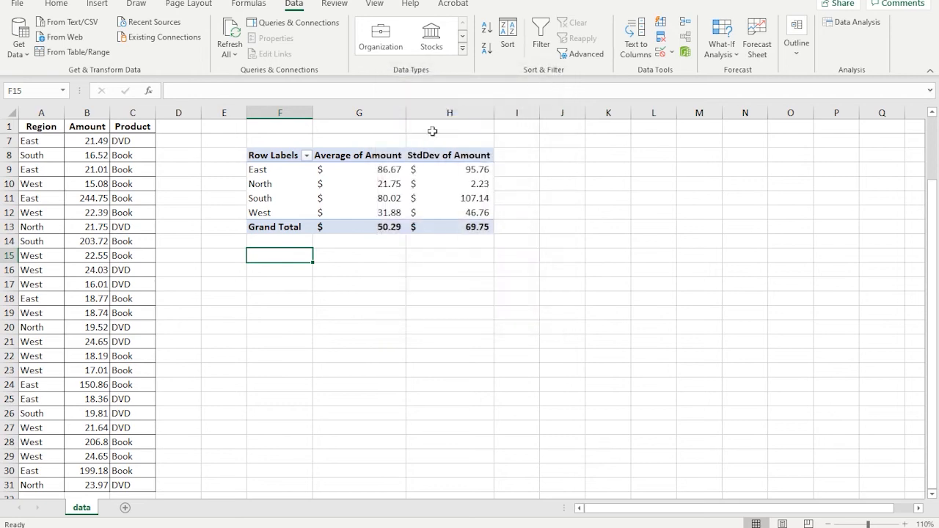
# - Start a Descriptive Statistics analysis with column B ($B:$B) as the input range and labels in the first row
pyautogui.click(855, 28)
pyautogui.moveTo(518, 151); pyautogui.dragTo(574, 211)
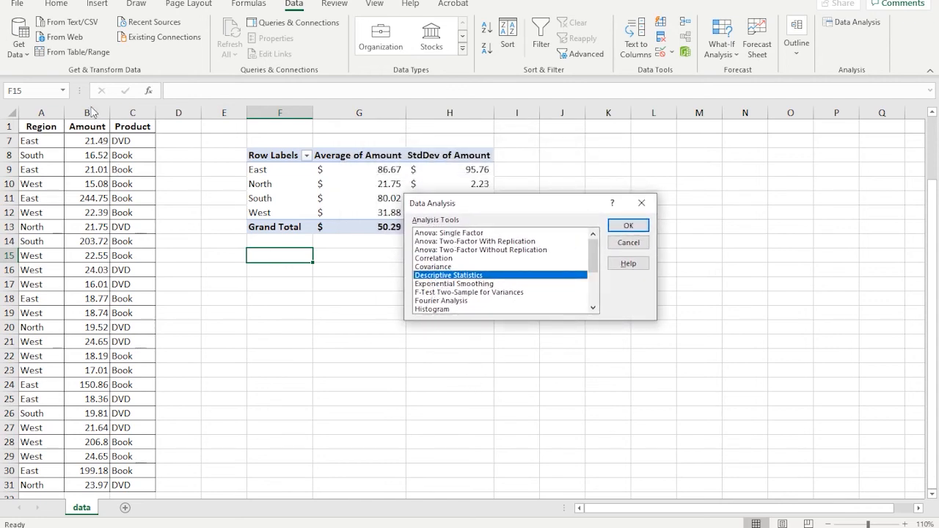
pyautogui.click(628, 227)
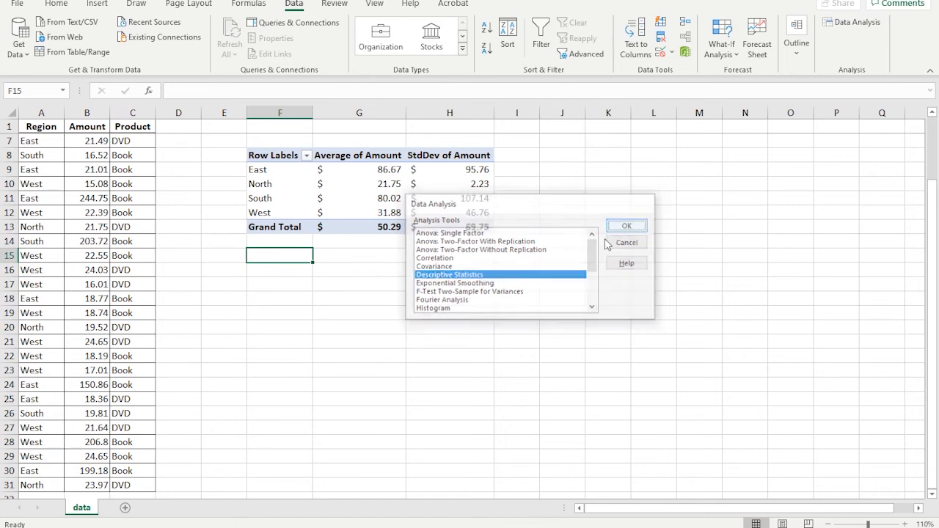
pyautogui.press('BackSpace')
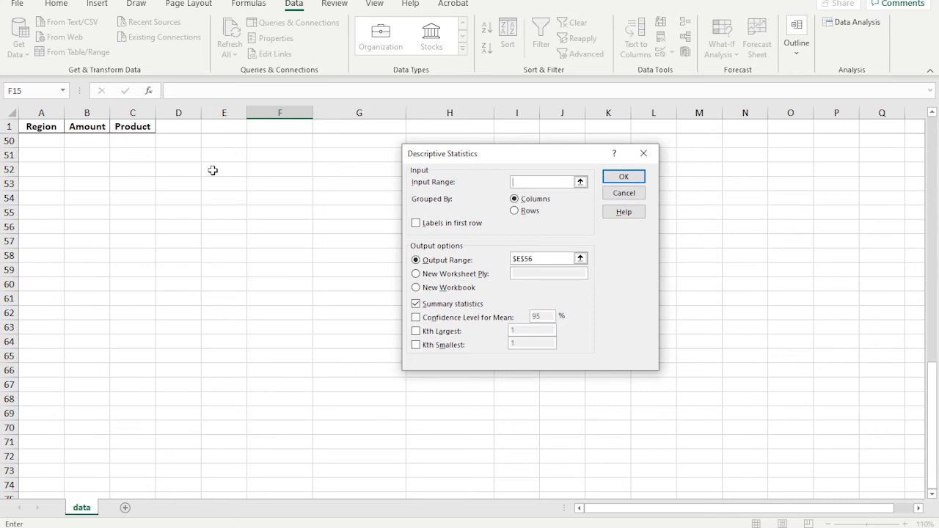
pyautogui.click(578, 182)
pyautogui.moveTo(932, 367); pyautogui.dragTo(932, 125)
pyautogui.click(87, 113)
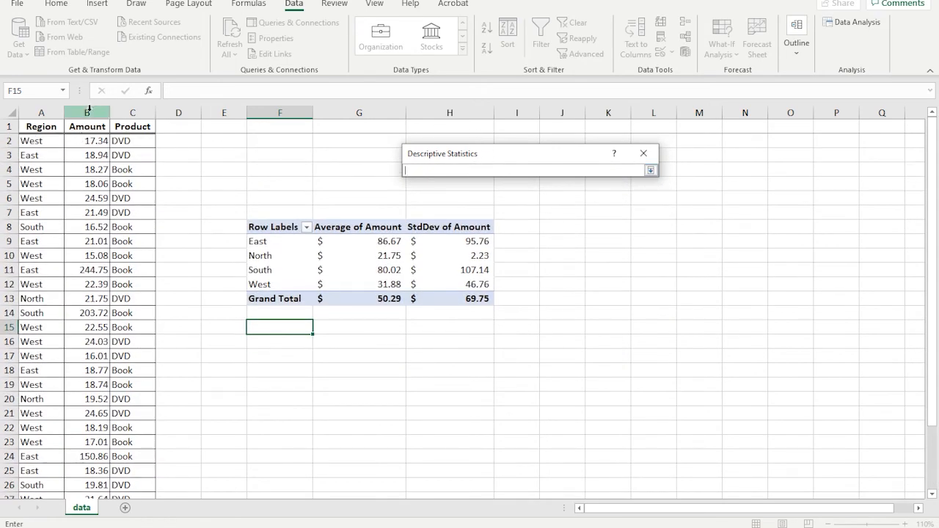
pyautogui.click(650, 171)
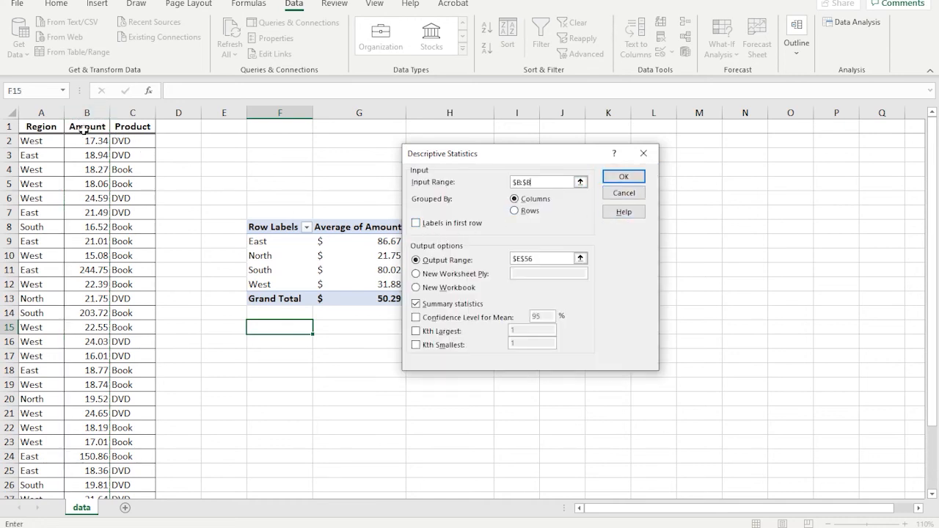
pyautogui.click(417, 224)
# - Set the output range to $F$16, keep summary statistics enabled, and generate the descriptive statistics
pyautogui.click(538, 257)
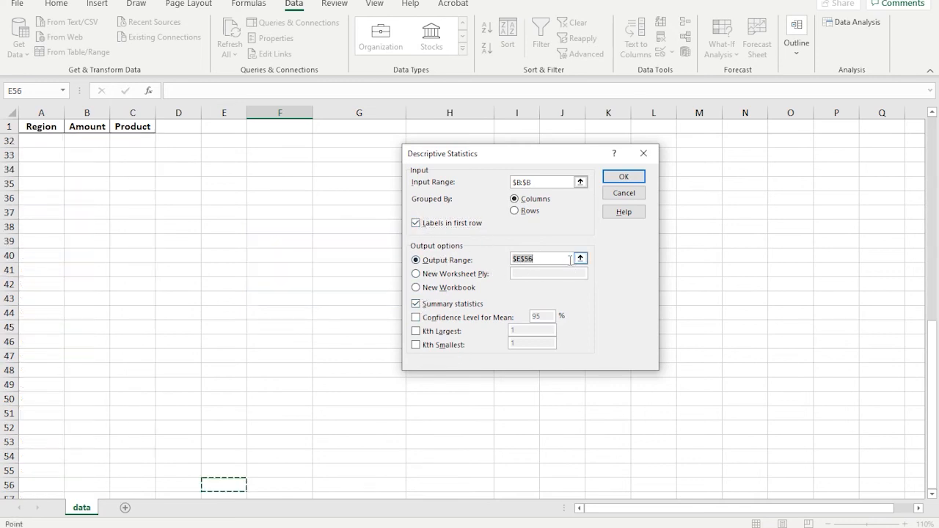
pyautogui.press('BackSpace')
pyautogui.moveTo(931, 389); pyautogui.dragTo(927, 189)
pyautogui.click(273, 313)
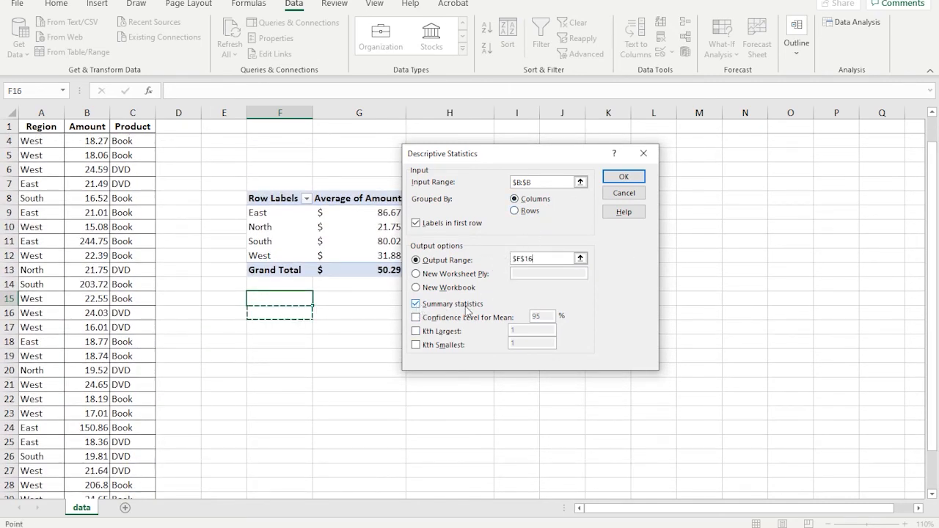
pyautogui.click(622, 178)
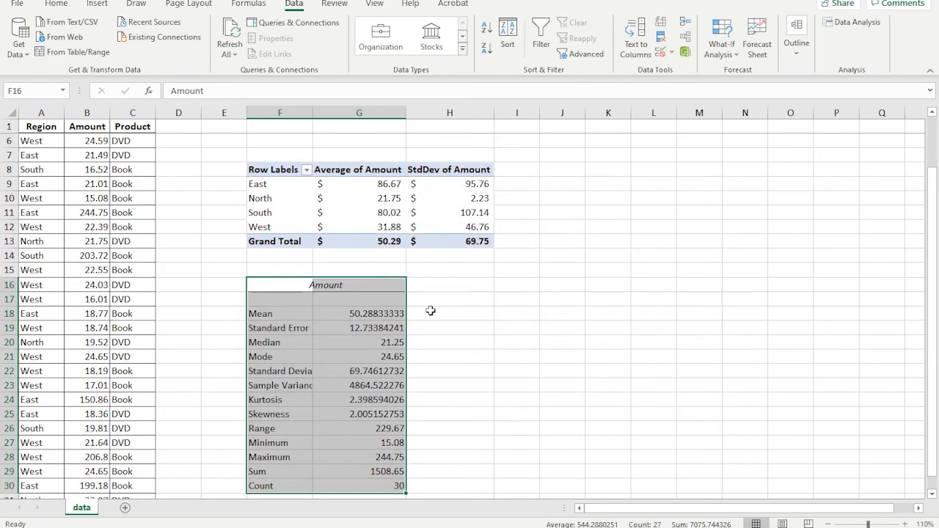
# - Review the descriptive statistics table from Mean through Sum alongside the source Amount data
pyautogui.click(371, 342)
pyautogui.moveTo(301, 314); pyautogui.dragTo(366, 473)
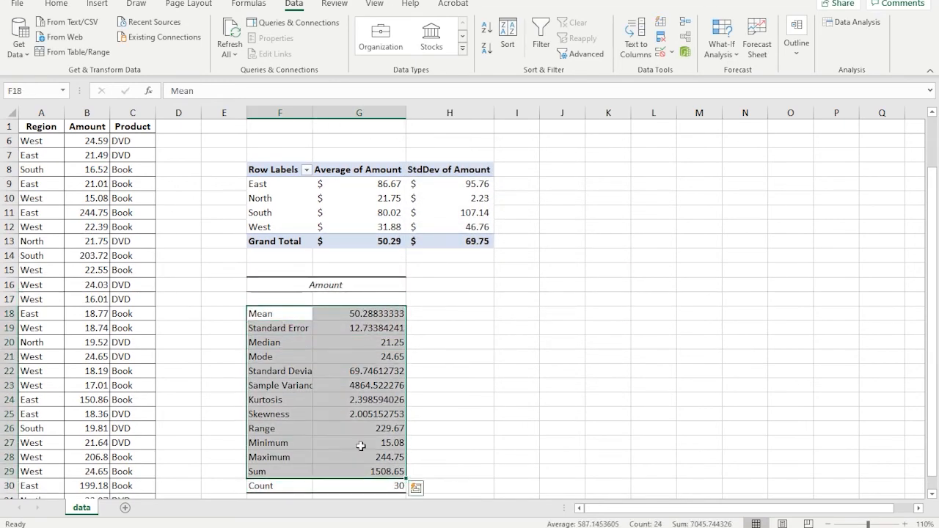
pyautogui.scroll(-1, 350, 388)
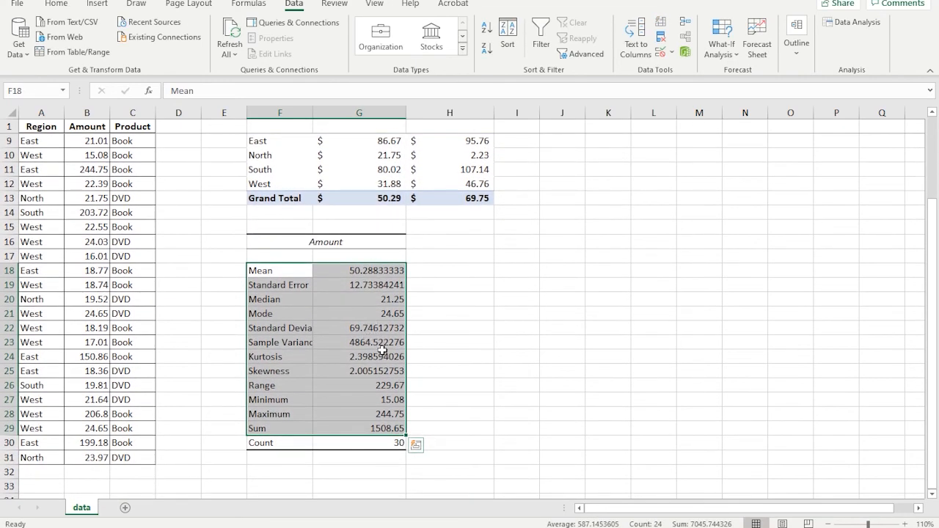
pyautogui.scroll(1, 382, 350)
pyautogui.scroll(-1, 389, 323)
pyautogui.click(86, 126)
pyautogui.hotkey('ctrl', 'shift', 'Down')
pyautogui.scroll(3, 117, 297)
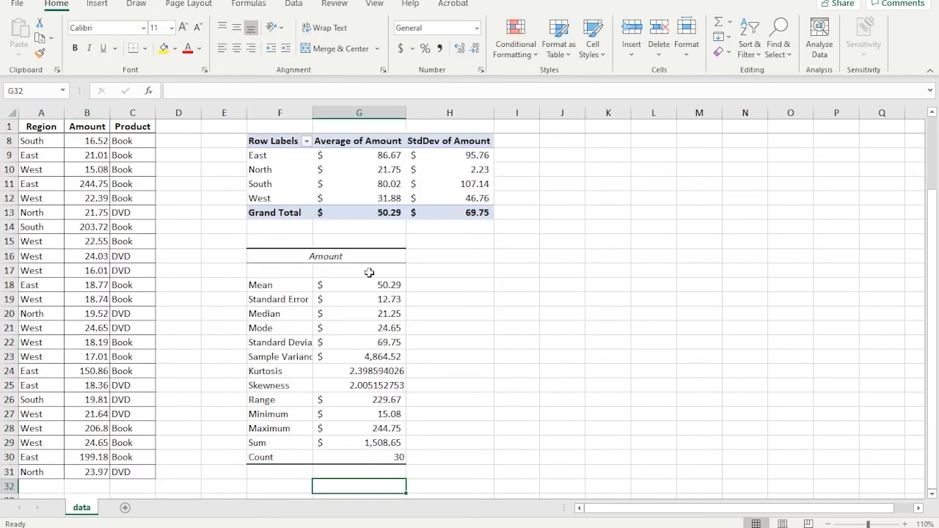
# - Examine the Mean and Standard Error in the statistics table and compare the Mean with the whole Amount column
pyautogui.click(380, 298)
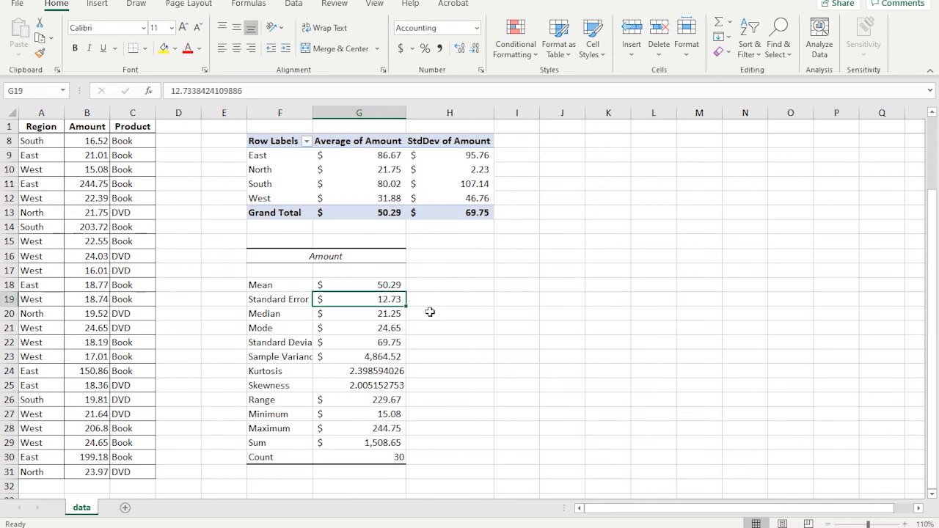
pyautogui.click(379, 282)
pyautogui.scroll(2, 189, 267)
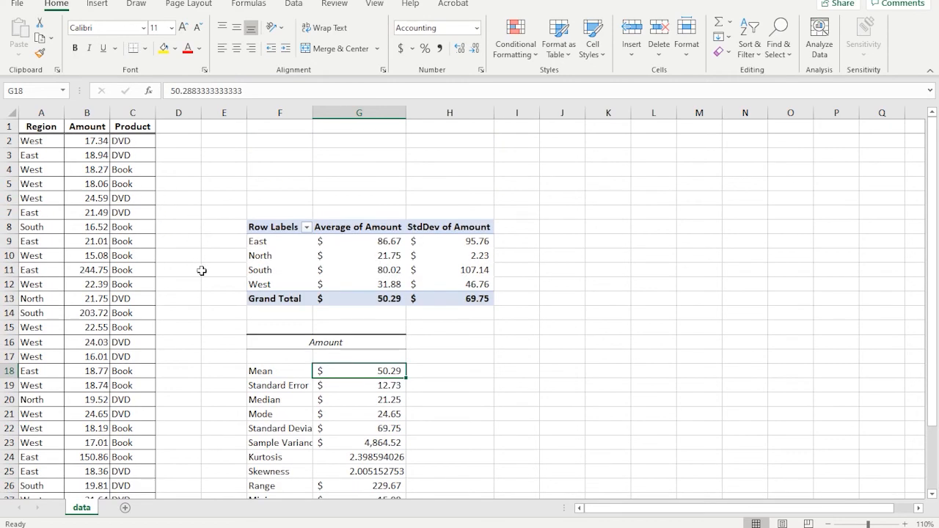
pyautogui.click(87, 113)
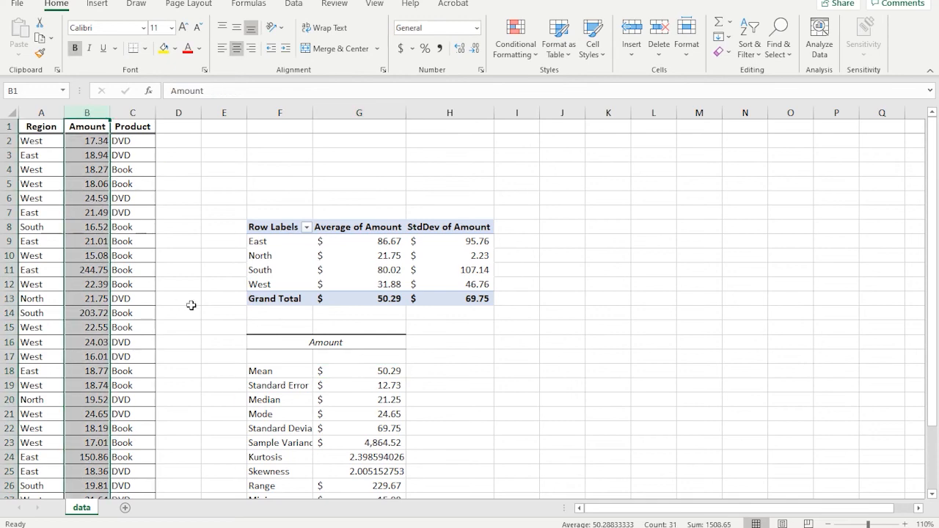
pyautogui.scroll(-3, 366, 271)
pyautogui.scroll(1, 384, 297)
pyautogui.click(386, 286)
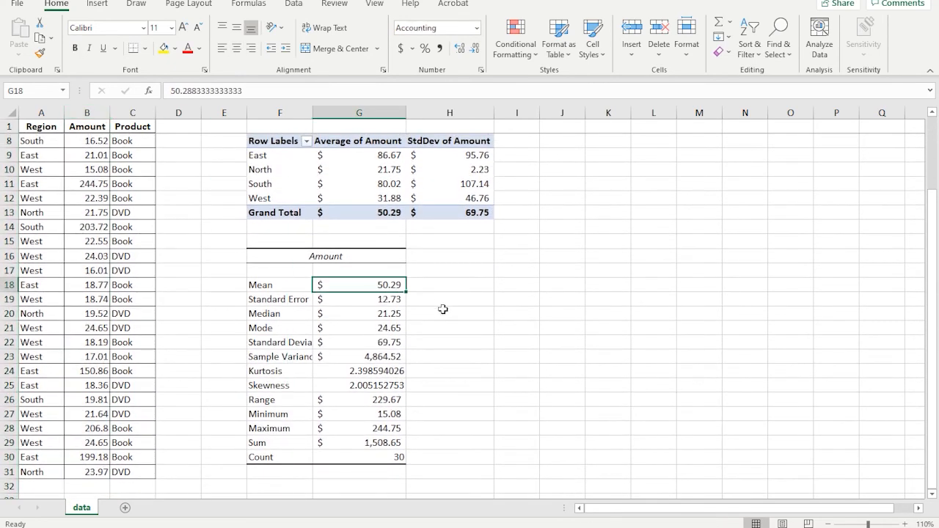
# - Examine the Median in the statistics table and the East region's average and standard deviation in the PivotTable
pyautogui.scroll(1, 388, 293)
pyautogui.click(377, 360)
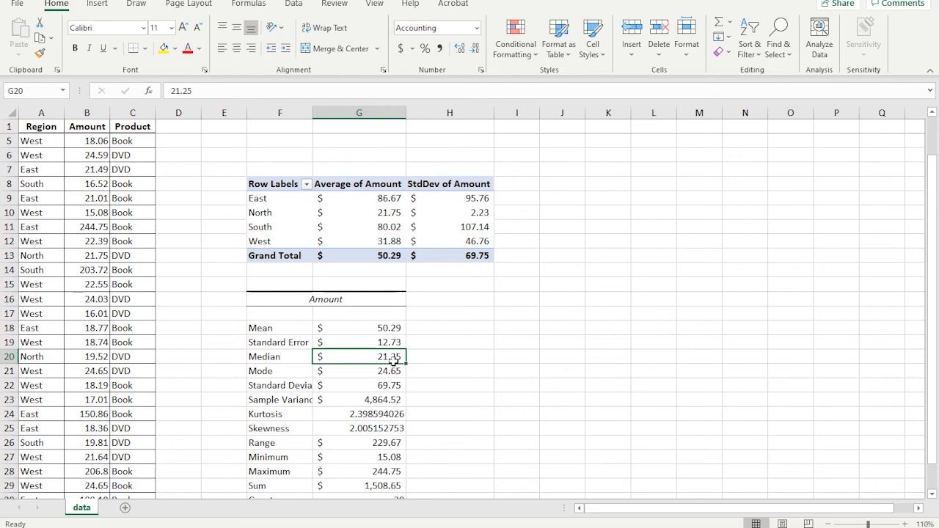
pyautogui.click(252, 203)
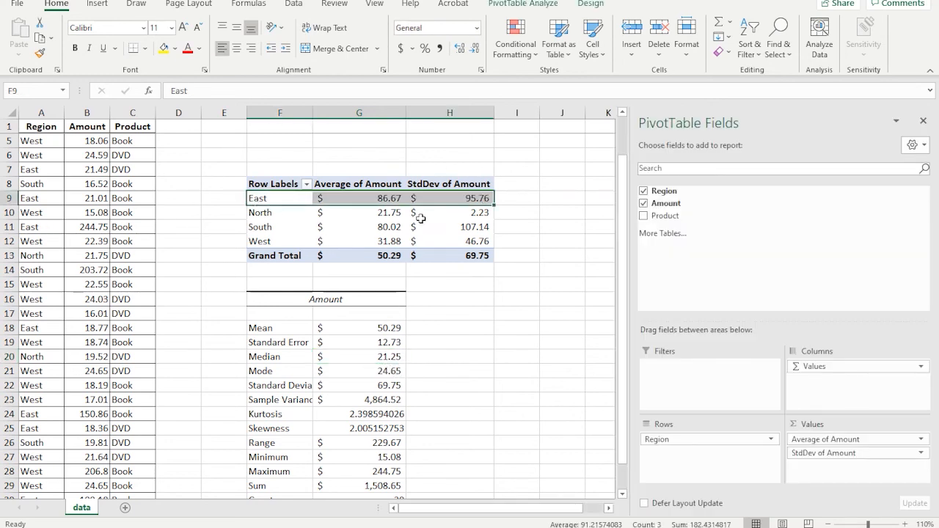
# - Sort the PivotTable regions by Average of Amount, first in ascending and finally in descending order
pyautogui.moveTo(389, 224)
pyautogui.click(358, 199)
pyautogui.click(293, 3)
pyautogui.click(486, 29)
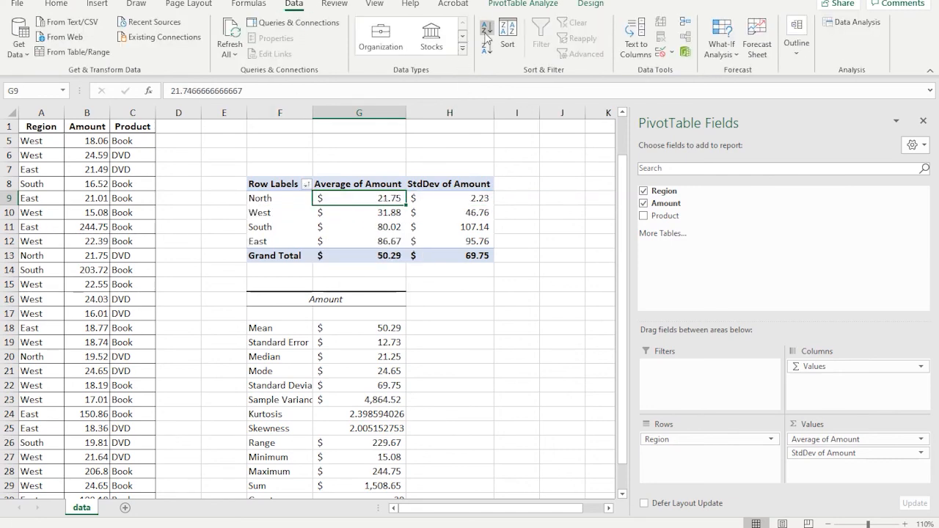
pyautogui.click(486, 48)
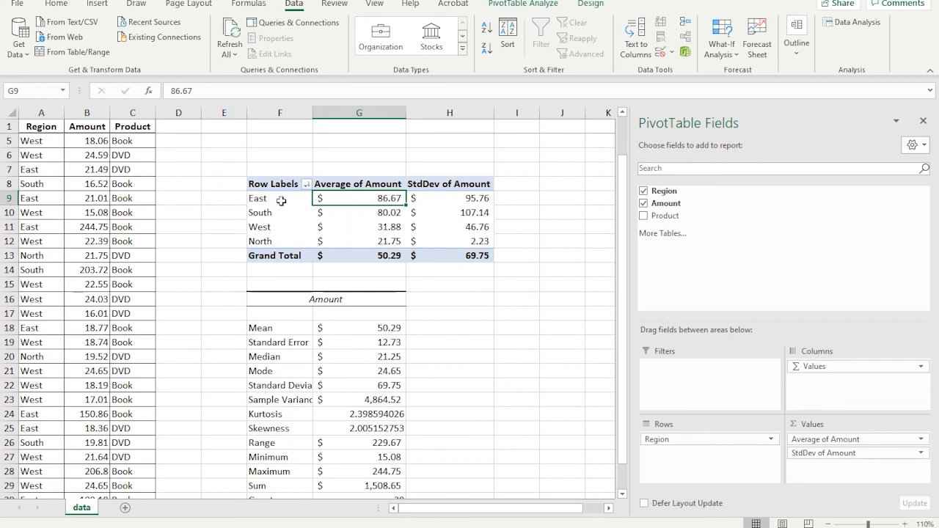
# - Try moving the North region to the first row of the PivotTable and undo the move
pyautogui.moveTo(281, 200); pyautogui.dragTo(417, 198)
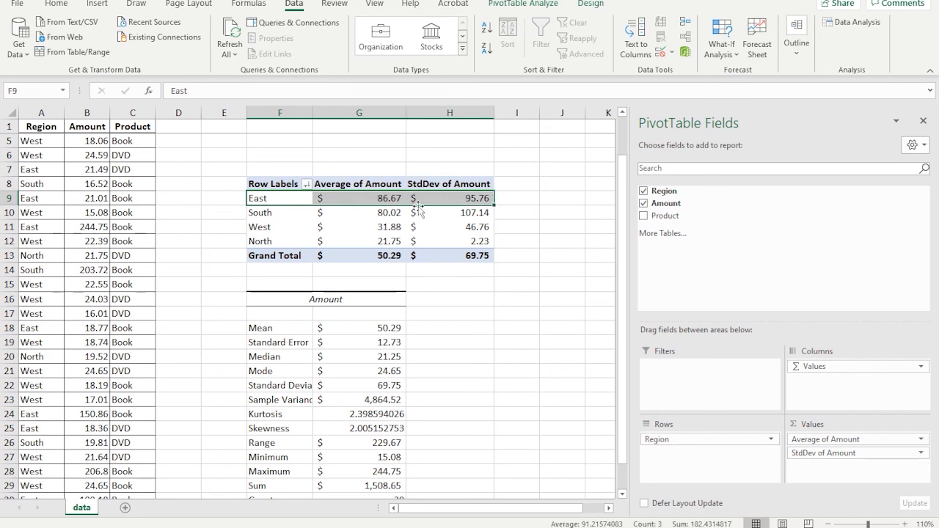
pyautogui.moveTo(360, 210)
pyautogui.moveTo(361, 206); pyautogui.dragTo(384, 207)
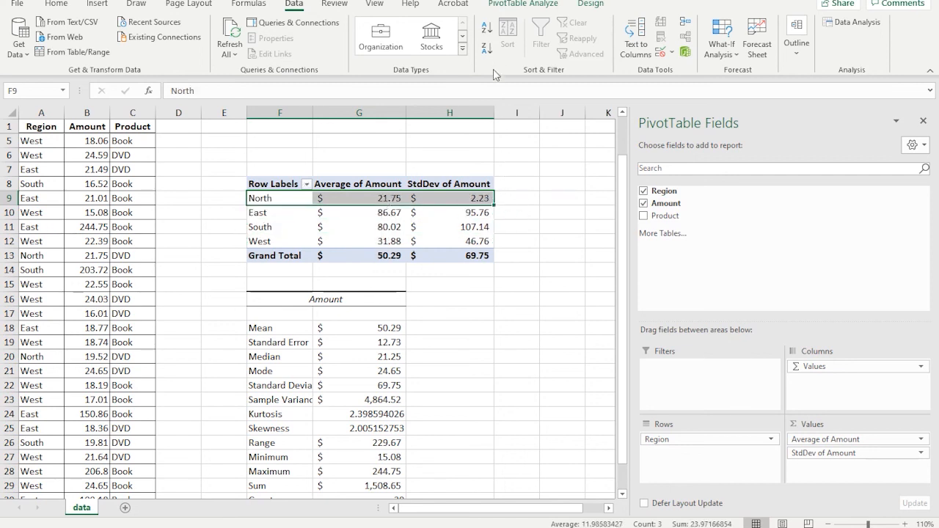
pyautogui.hotkey('ctrl', 'z')
# - Turn off the PivotTable's grand totals for both rows and columns
pyautogui.click(270, 257)
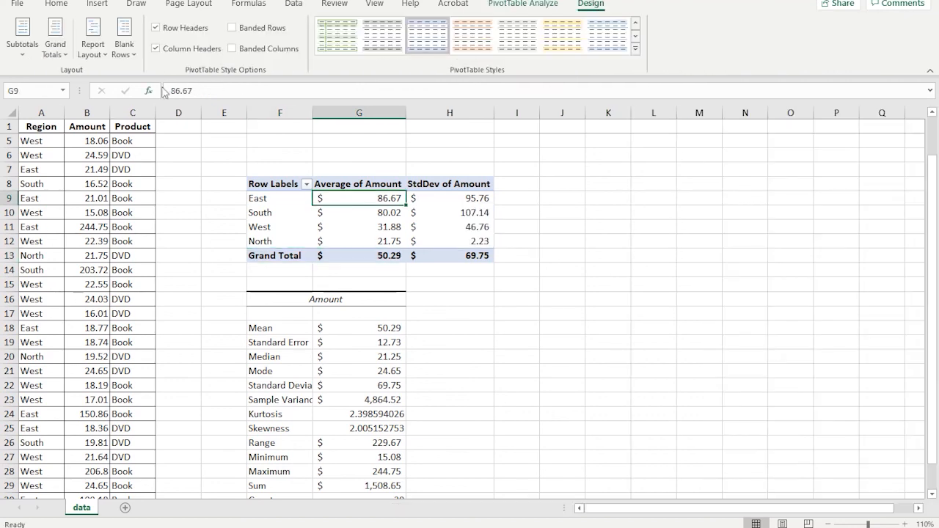
pyautogui.click(55, 43)
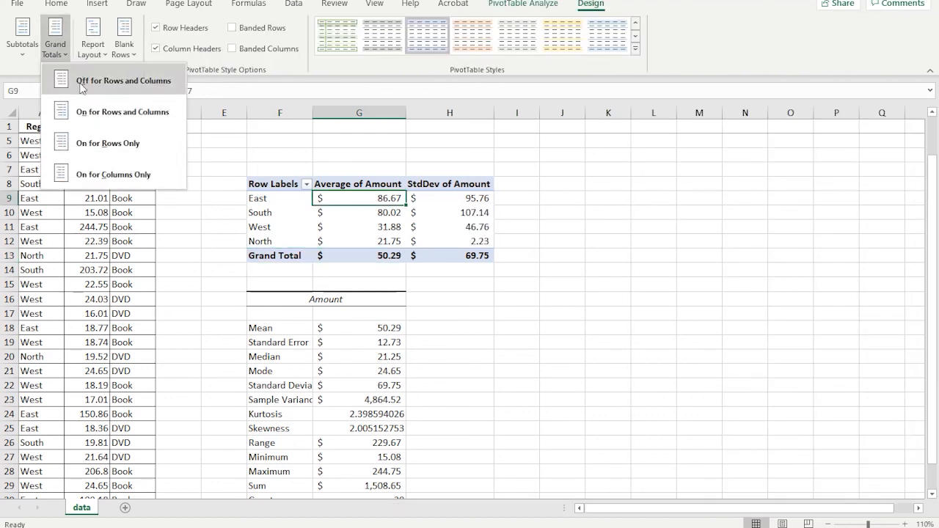
pyautogui.click(165, 87)
pyautogui.click(518, 271)
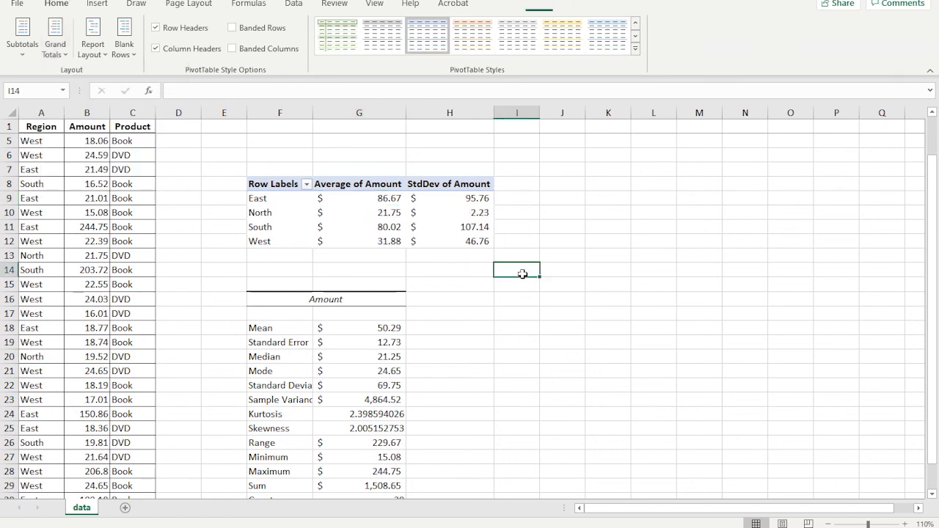